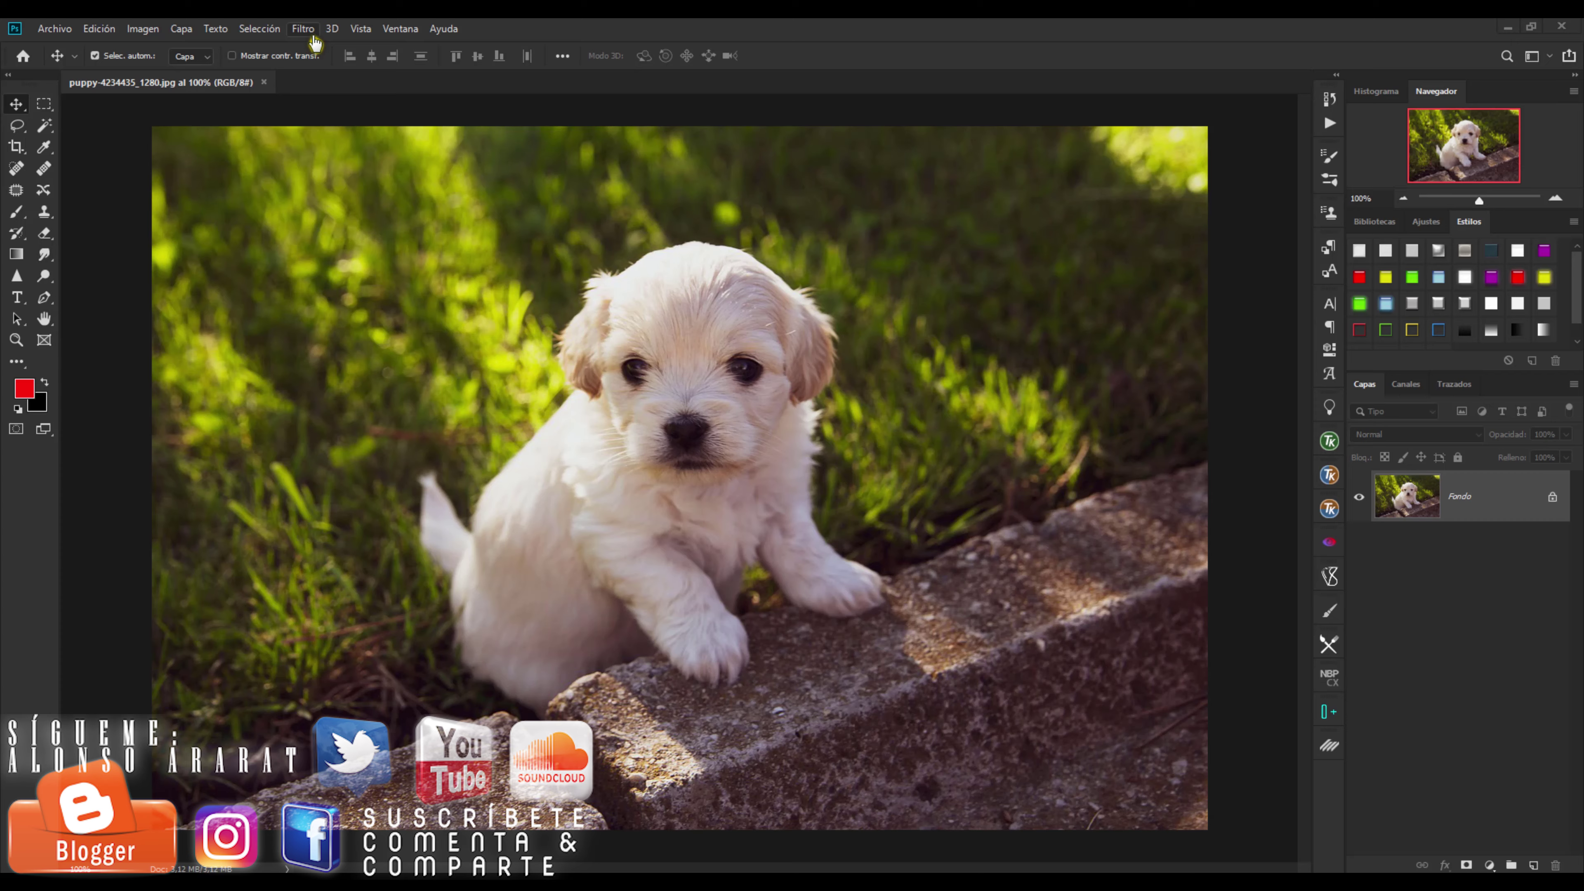
- Launch the Topaz InFocus filter on the puppy-on-grass photo from Photoshop's Filter menu
{"action": "left_click", "coordinate": [305, 31]}
{"action": "mouse_move", "coordinate": [408, 491]}
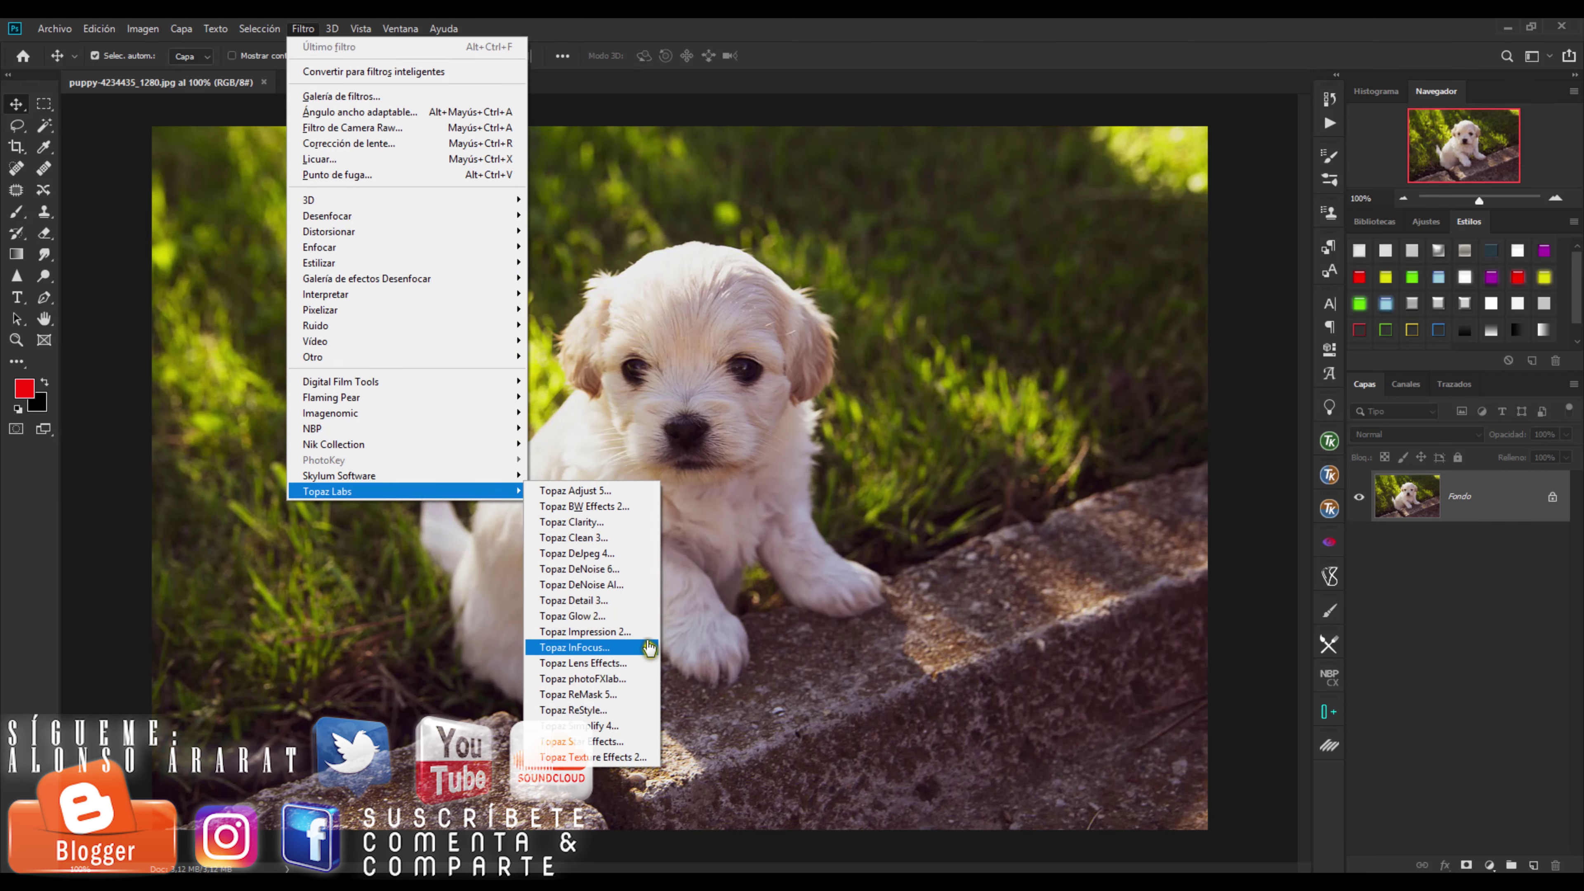
{"action": "left_click", "coordinate": [586, 647]}
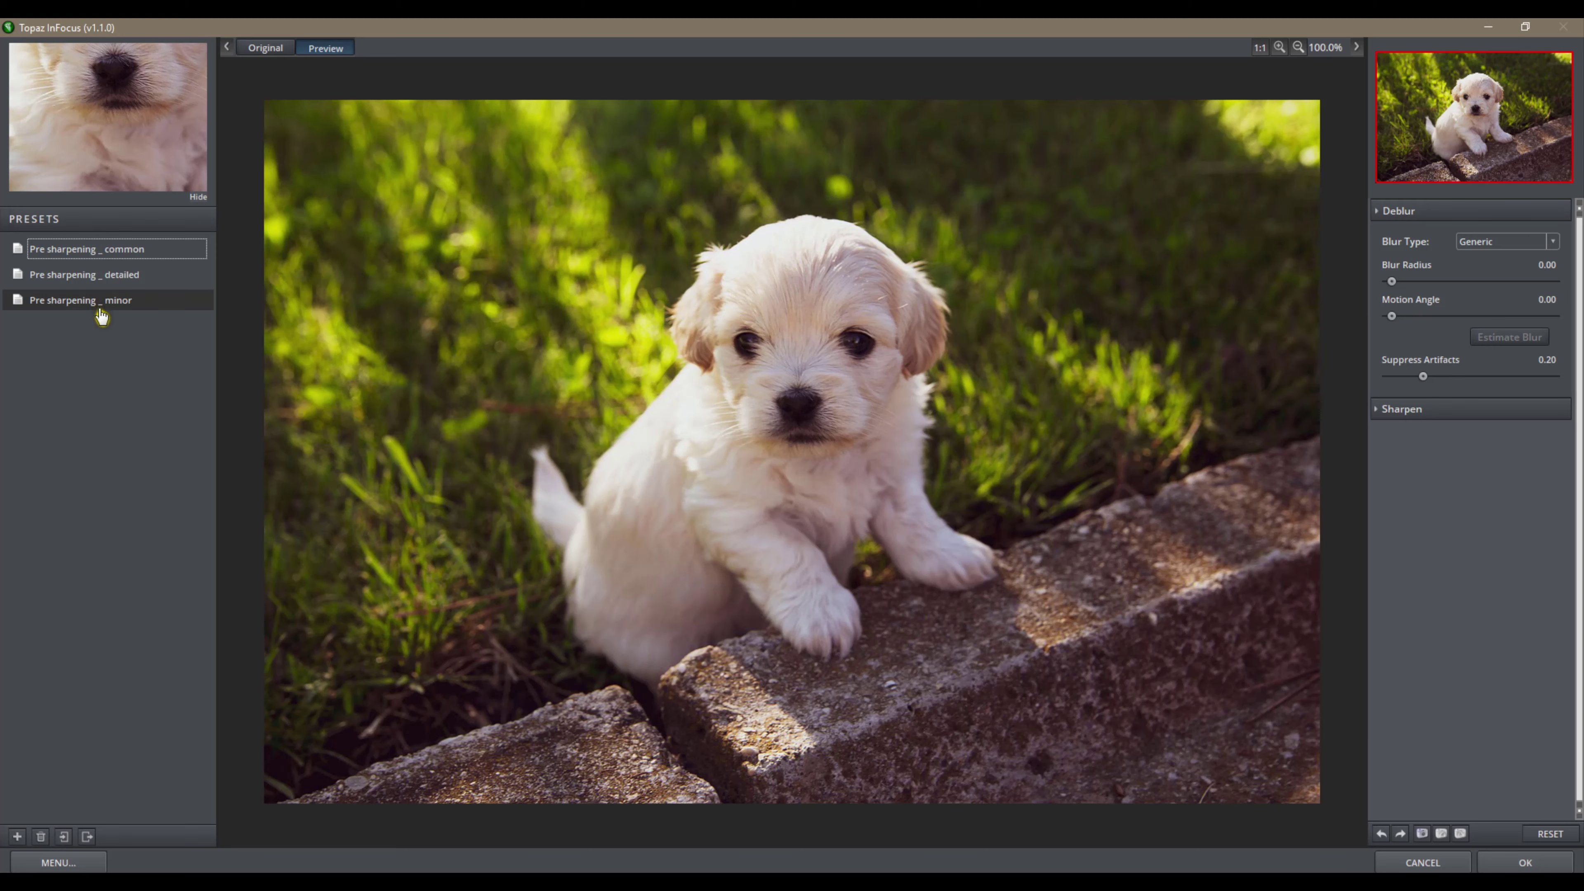
- Apply the Pre sharpening _ minor preset and compare it with the original at 200% on the puppy's face
{"action": "left_click", "coordinate": [65, 306]}
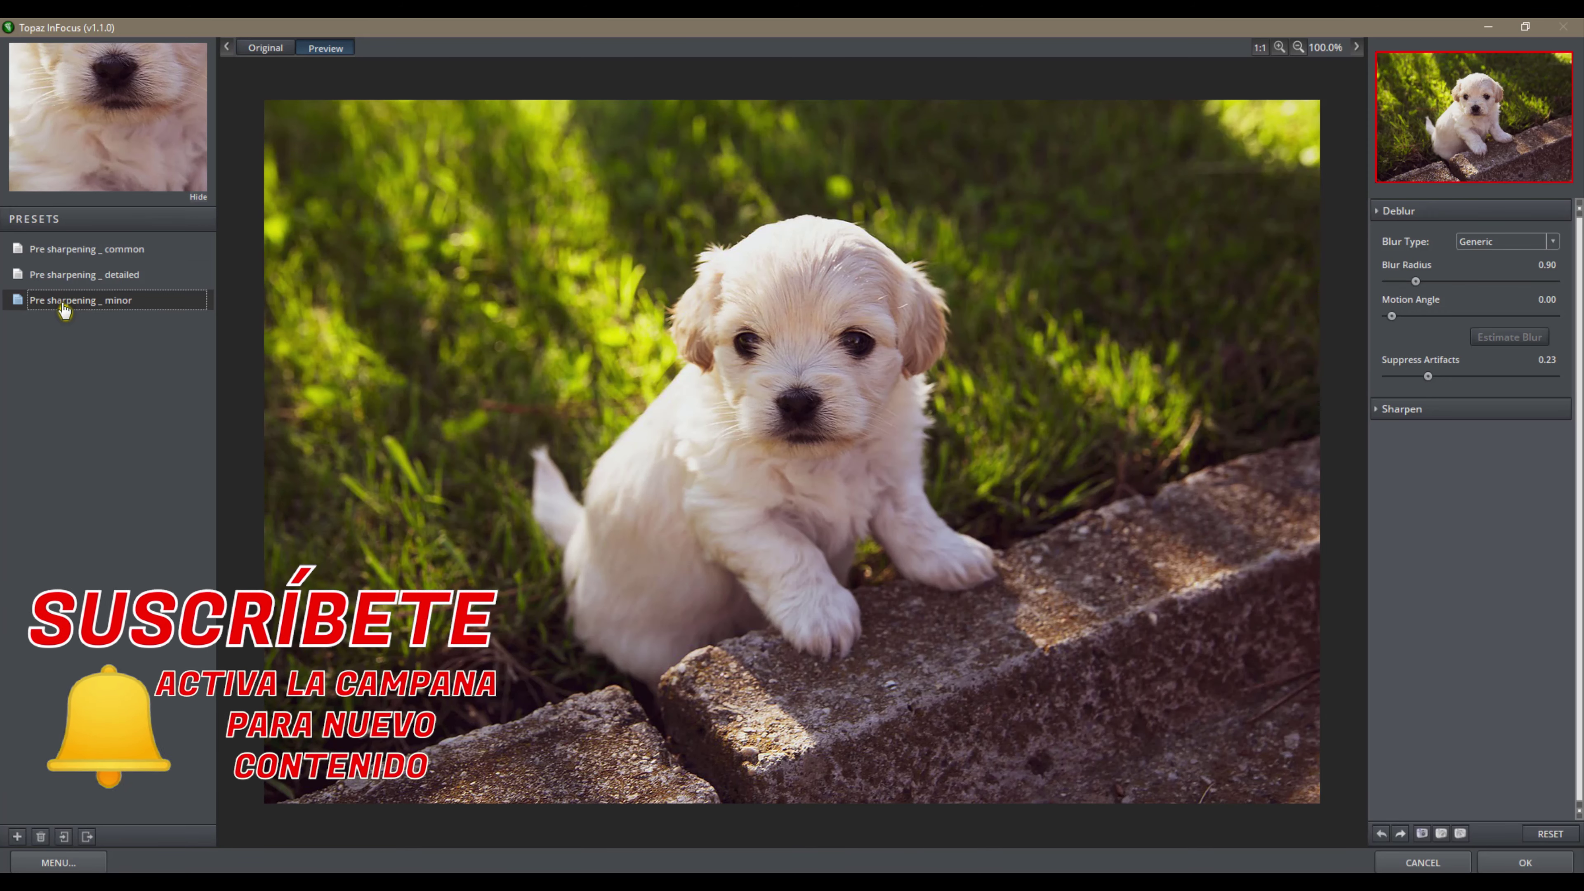
{"action": "left_click", "coordinate": [1279, 48]}
{"action": "left_click_drag", "start_coordinate": [1160, 290], "coordinate": [1131, 459]}
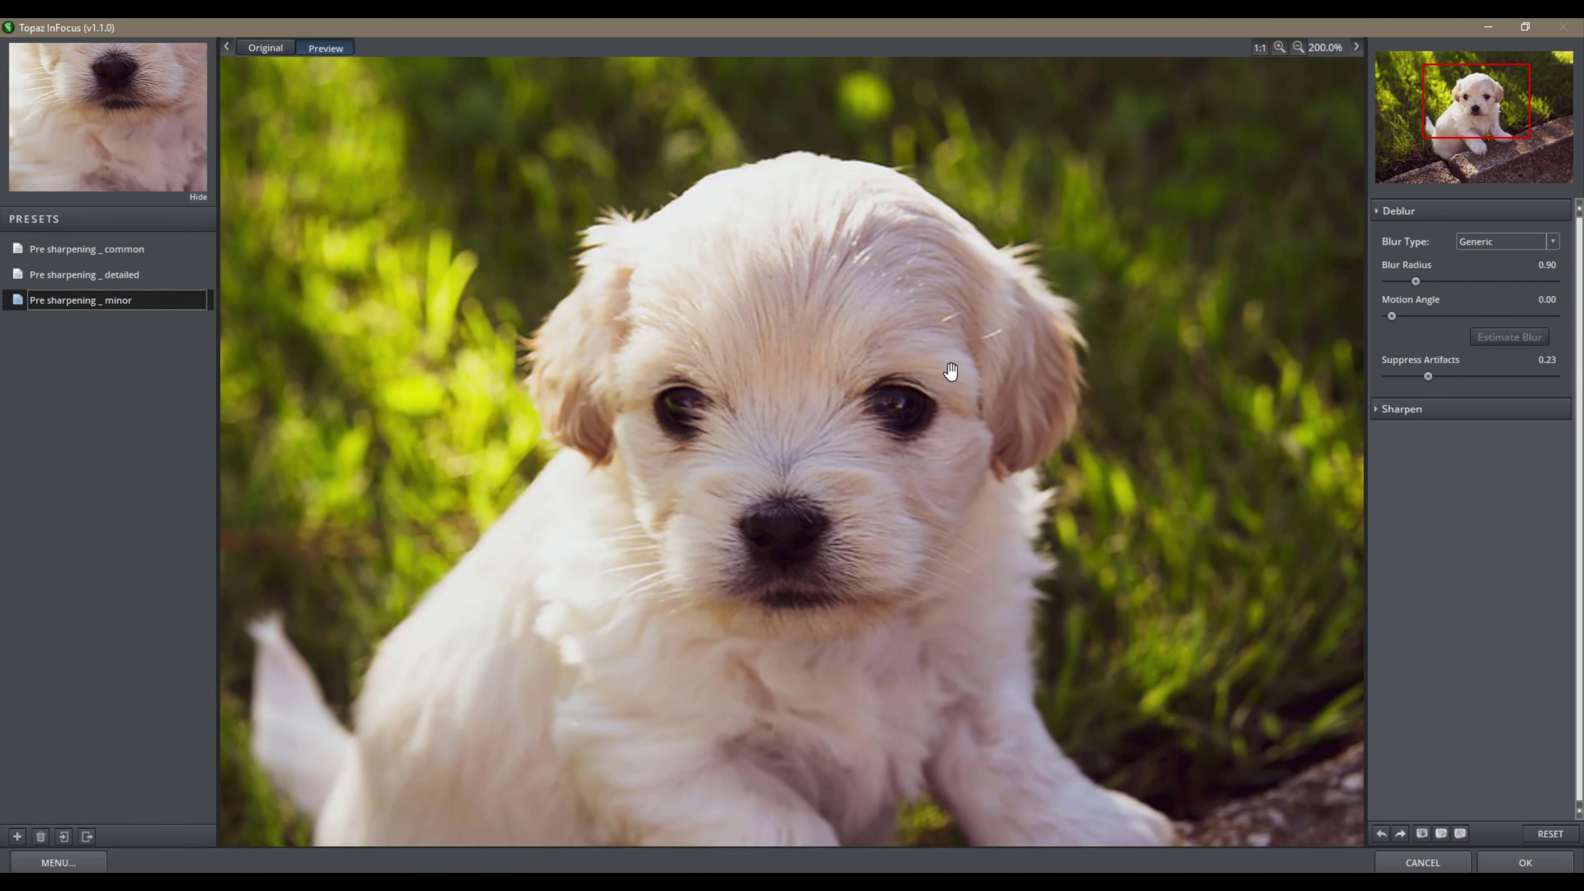
{"action": "left_click", "coordinate": [280, 50]}
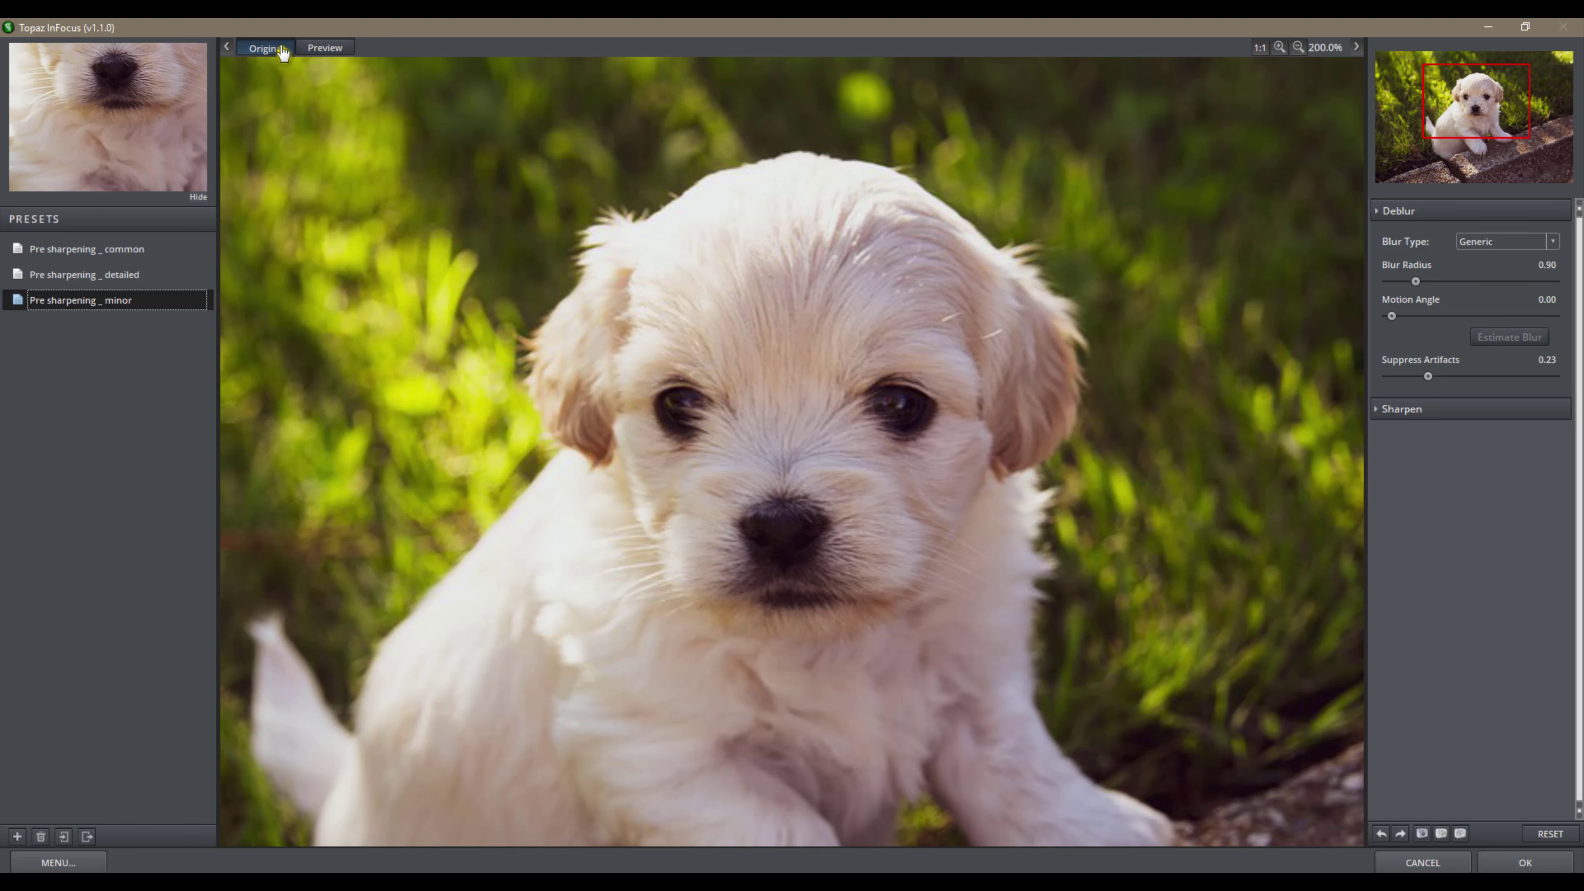
{"action": "left_click", "coordinate": [336, 55]}
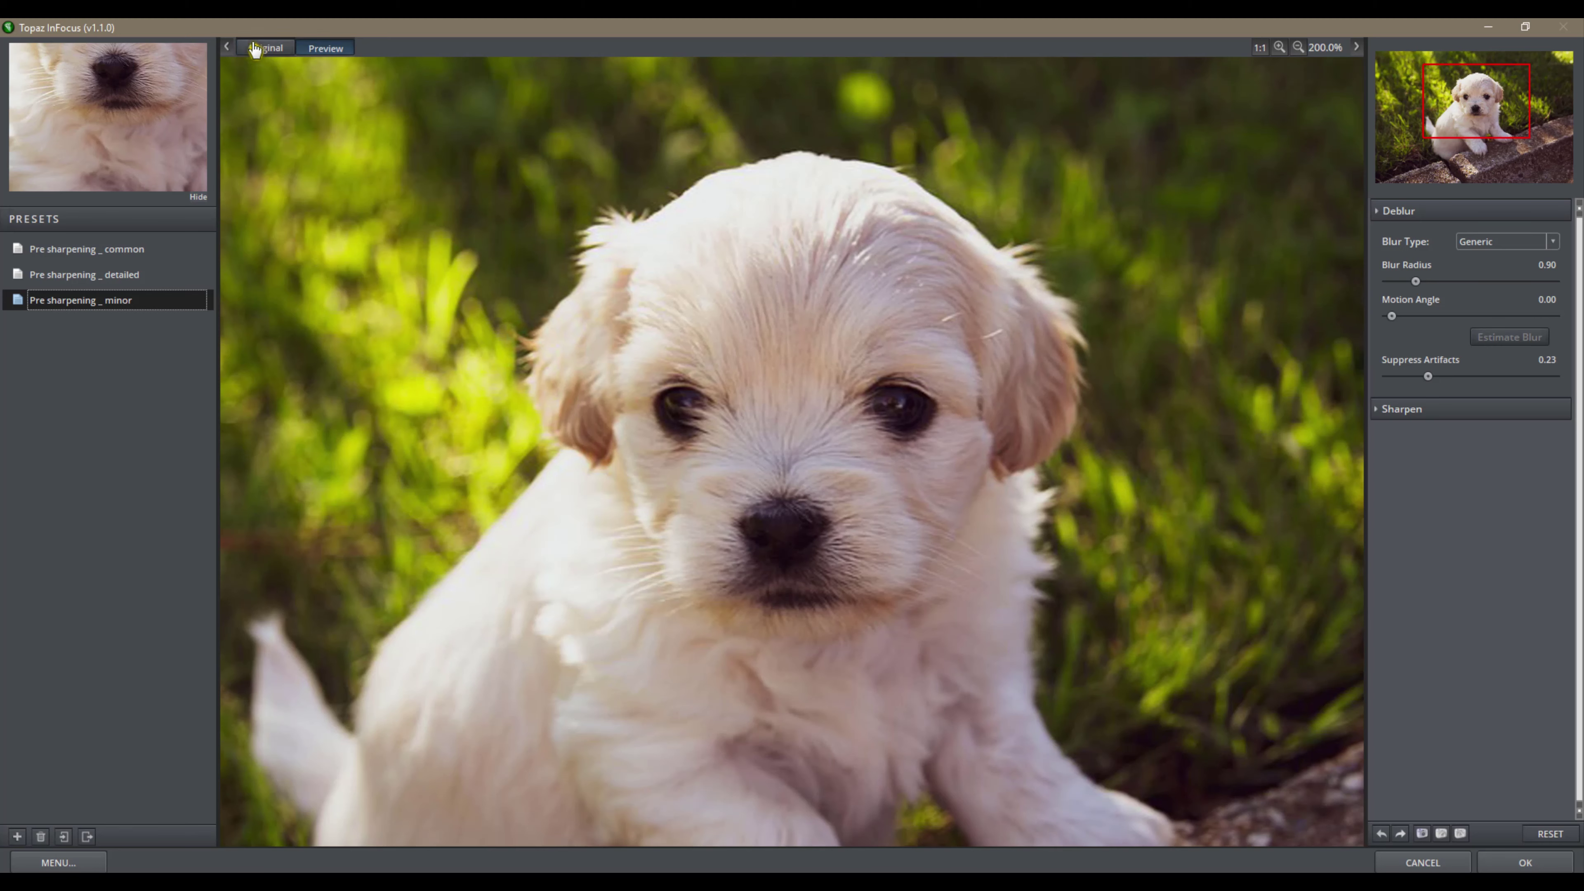
- Compare original versus preview again, then switch to the Pre sharpening _ detailed preset
{"action": "left_click", "coordinate": [260, 55]}
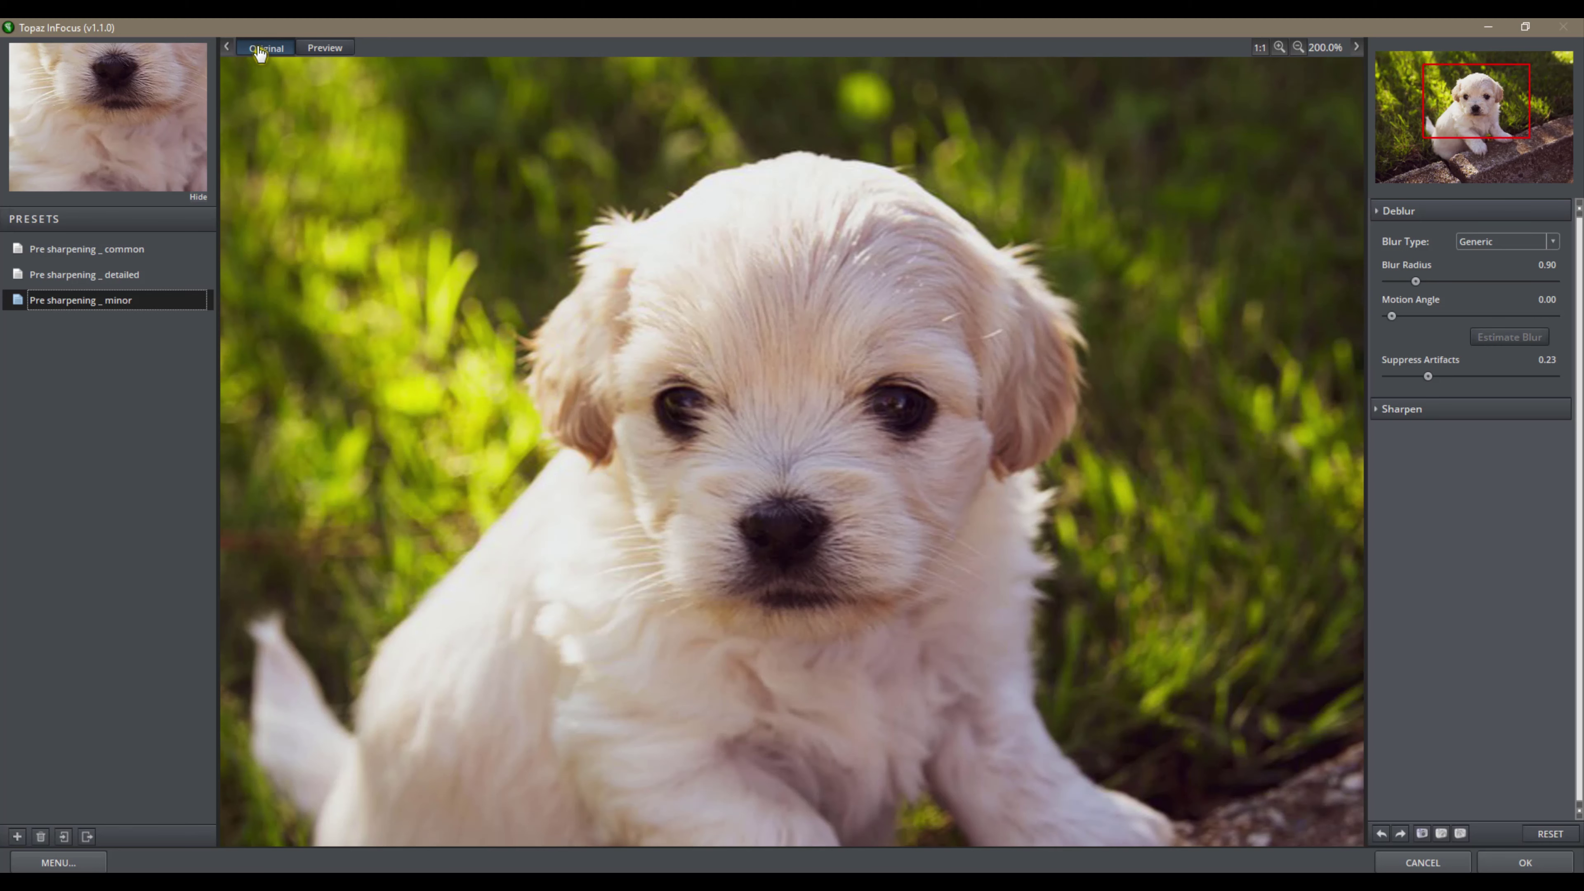
{"action": "left_click", "coordinate": [347, 55]}
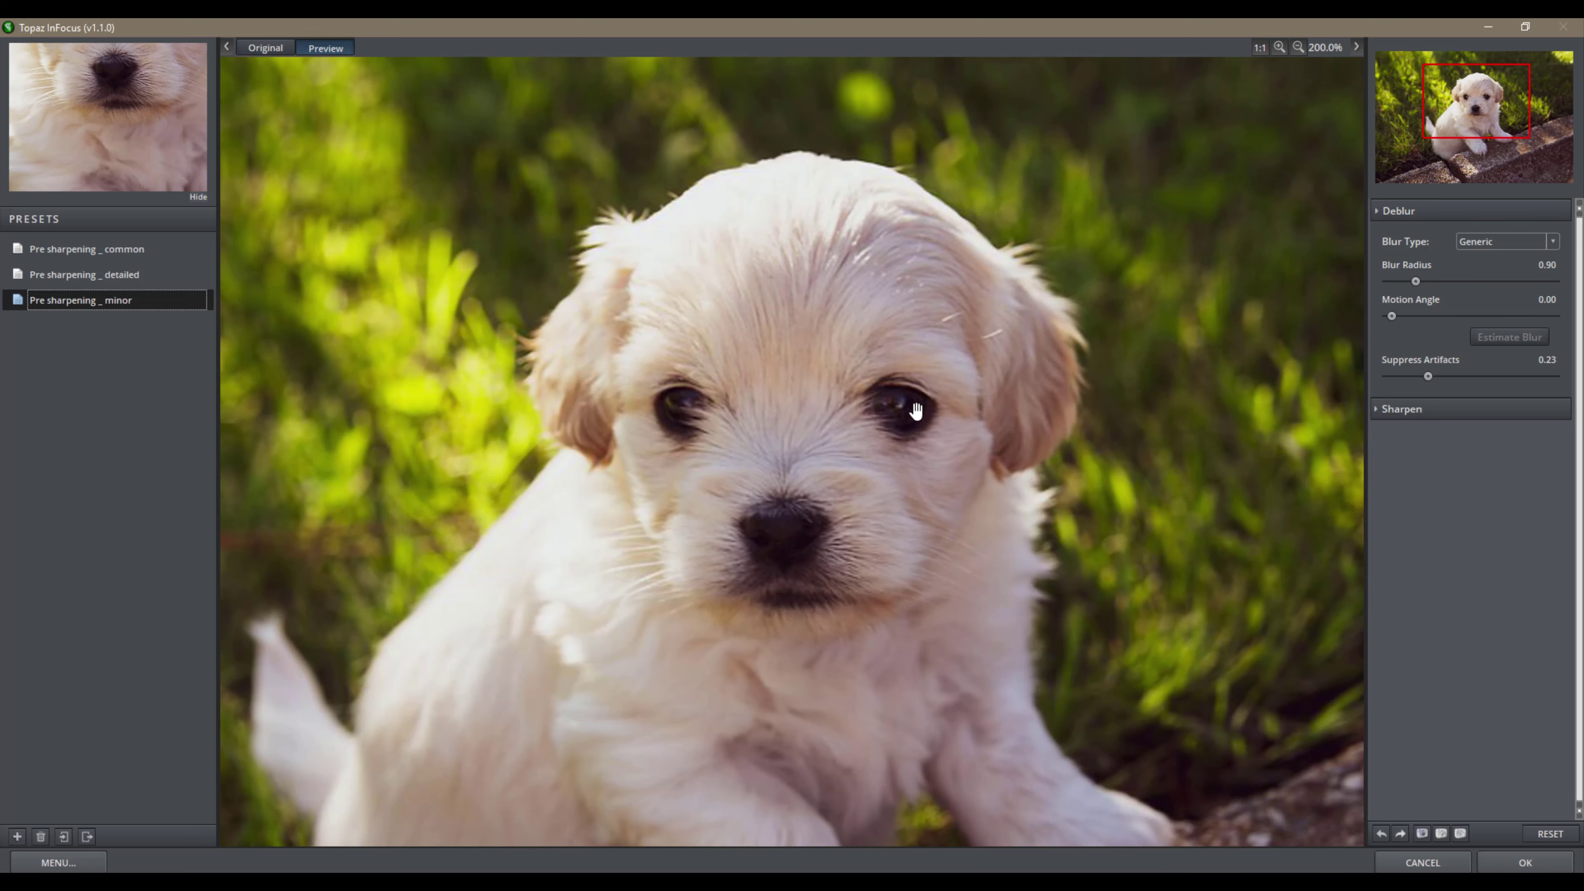
{"action": "left_click", "coordinate": [266, 49]}
{"action": "left_click", "coordinate": [321, 51]}
{"action": "left_click", "coordinate": [92, 282]}
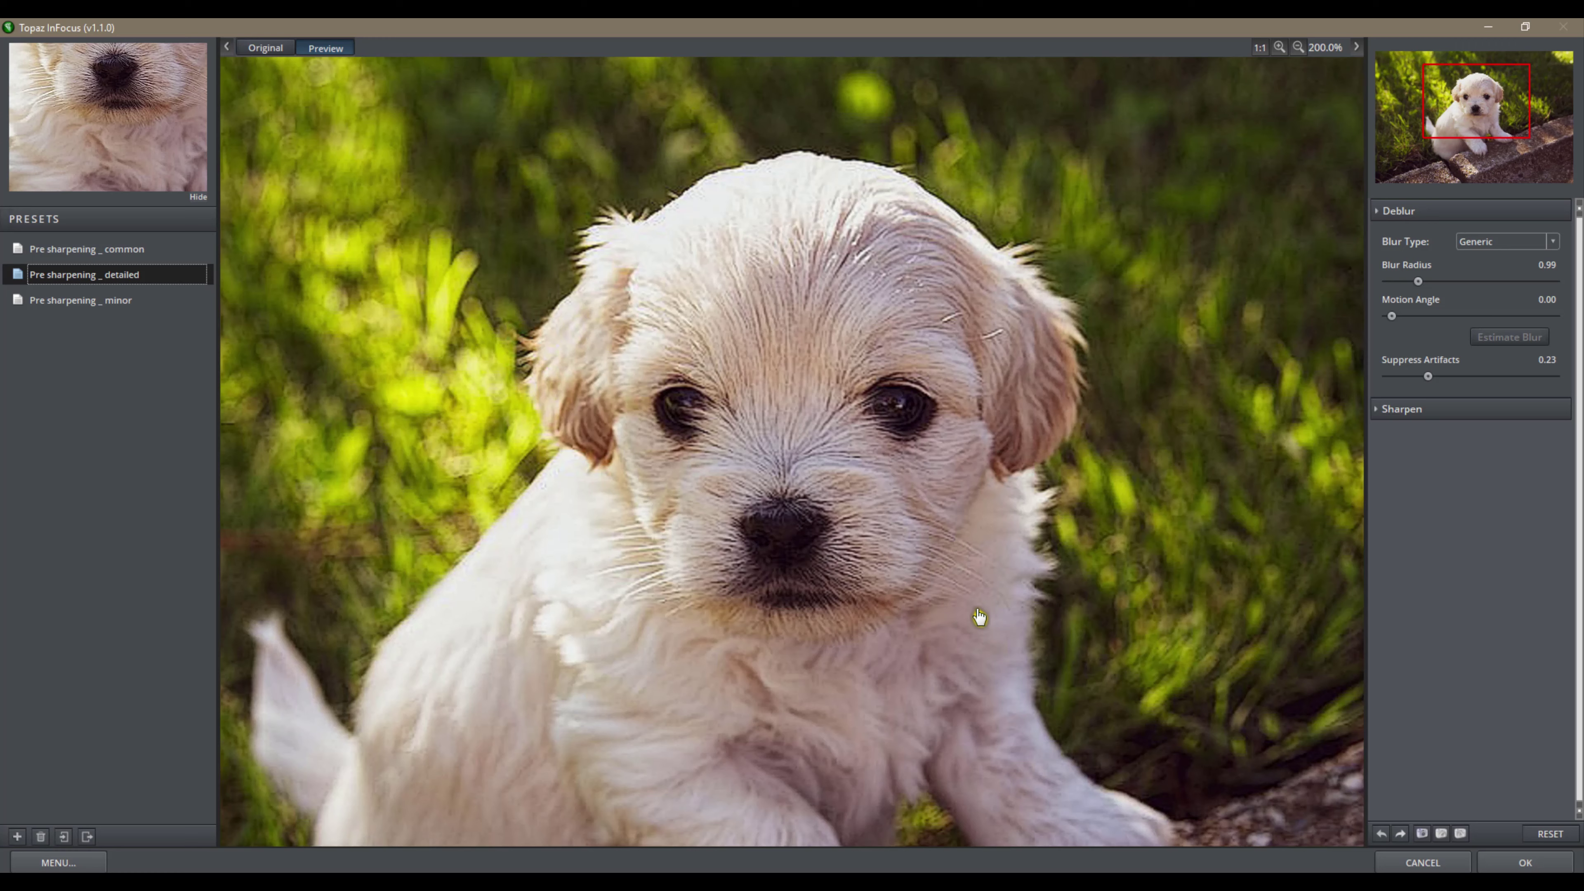
- At 100% zoom, lower Sharpness Radius to 0.69 and Sharpness to 0.16
{"action": "left_click", "coordinate": [1298, 50]}
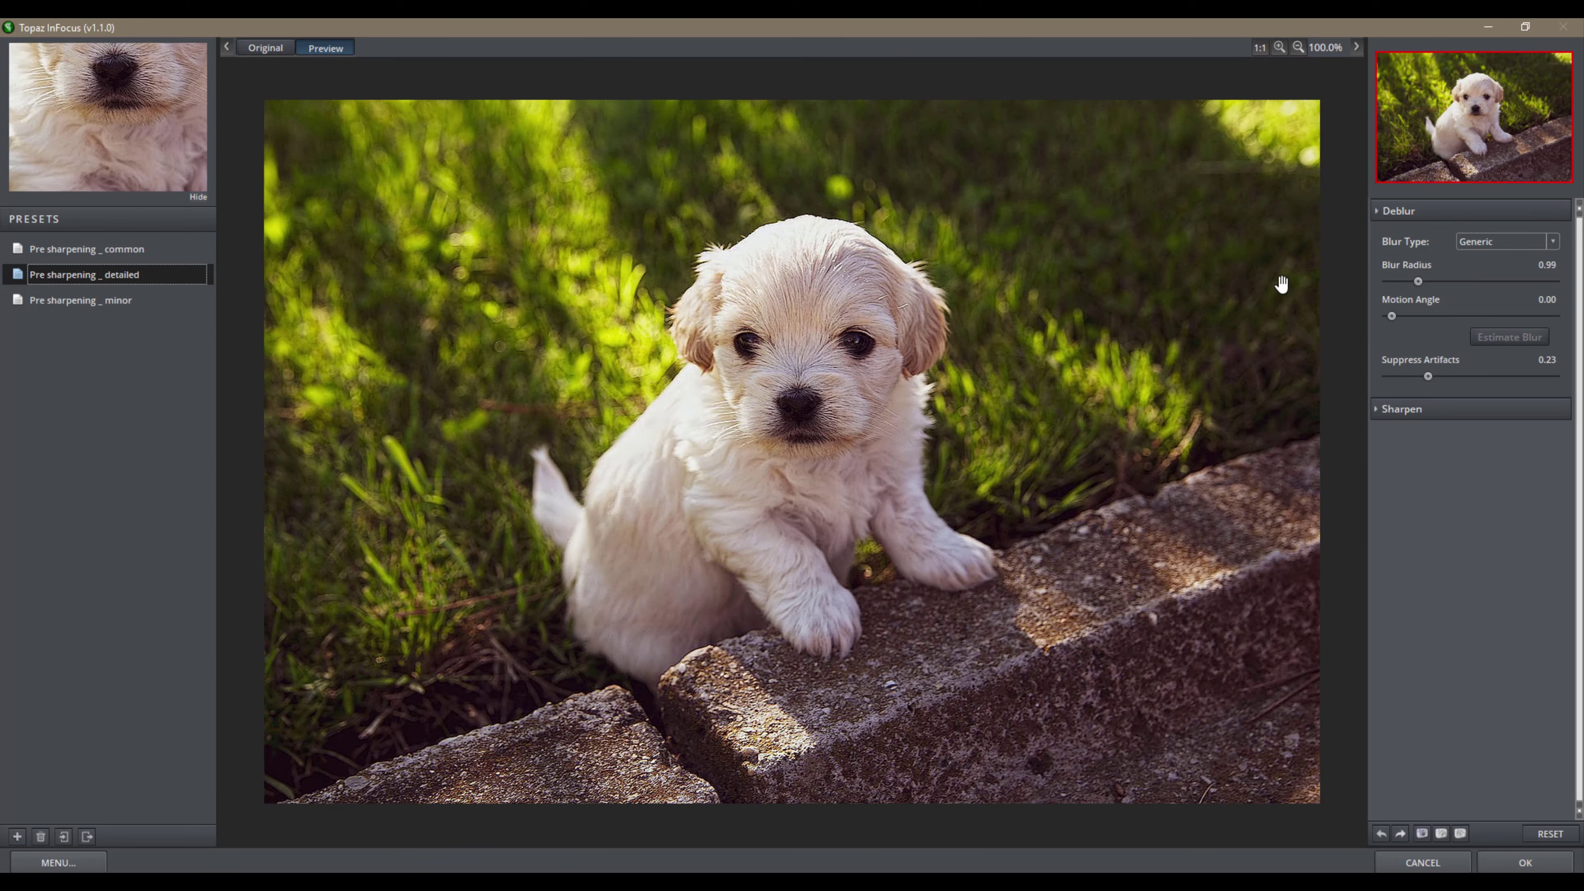
{"action": "left_click", "coordinate": [1383, 415]}
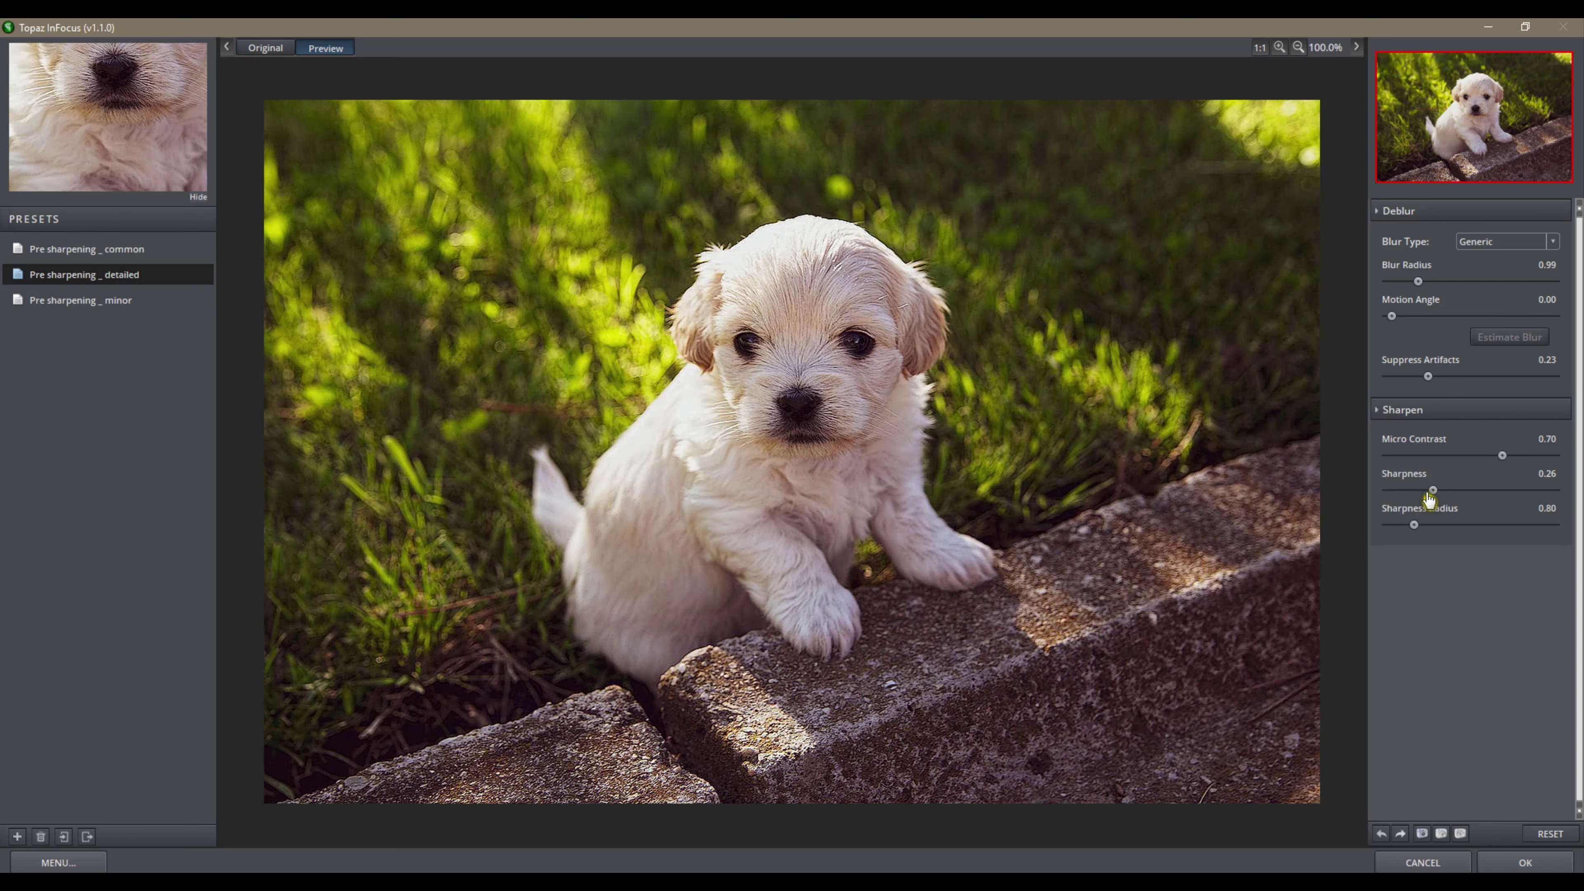
{"action": "left_click_drag", "start_coordinate": [1405, 527], "coordinate": [1402, 527]}
{"action": "left_click_drag", "start_coordinate": [1417, 499], "coordinate": [1416, 499]}
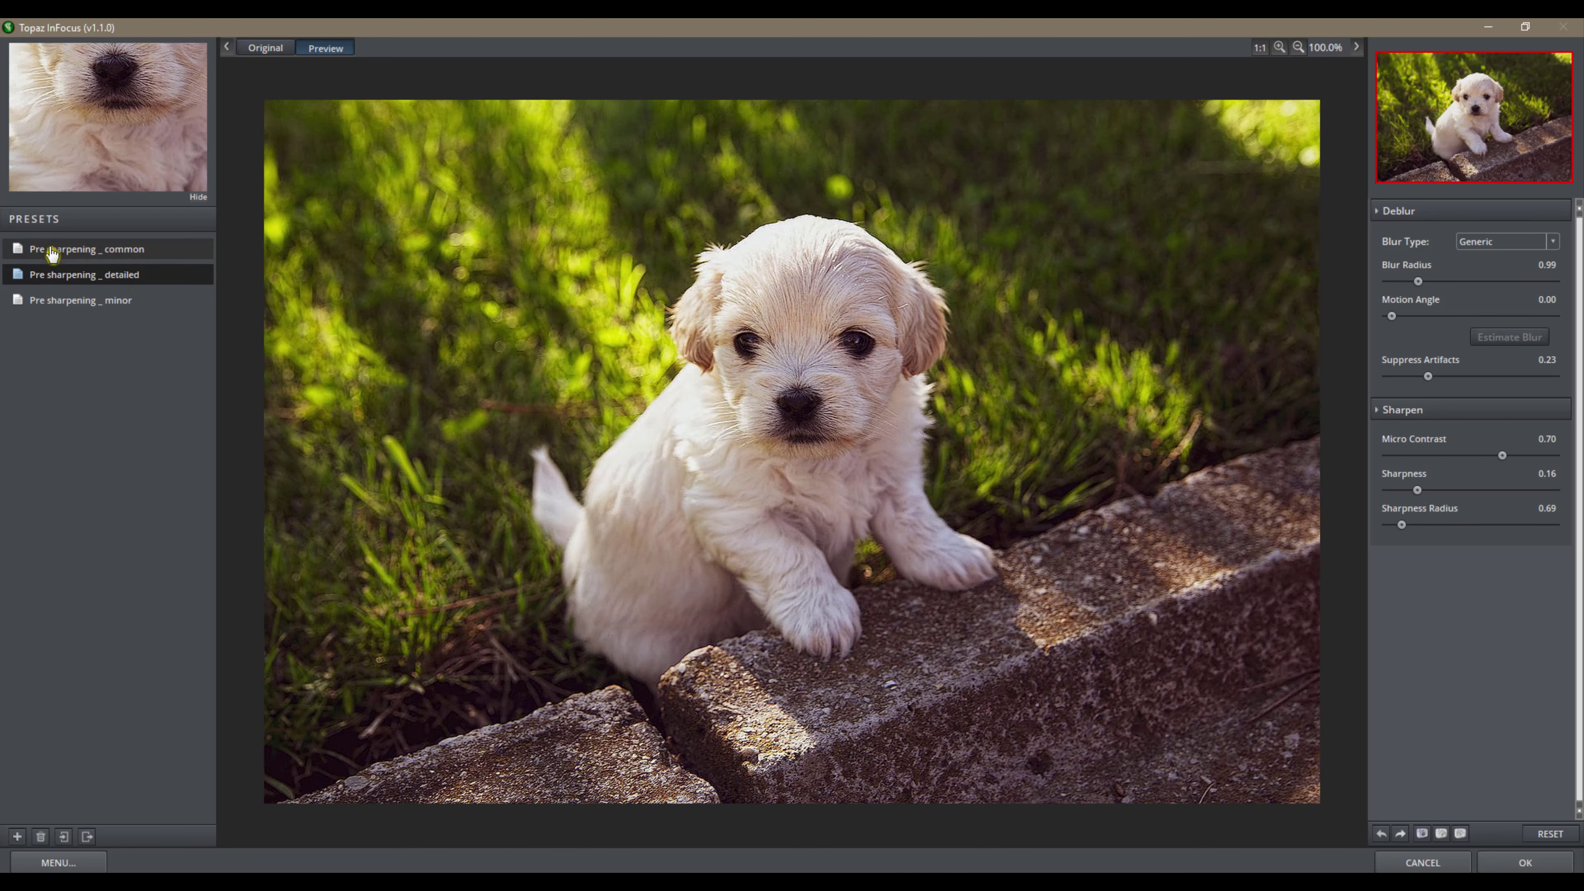
- Apply Pre sharpening _ common, compare with the original, and view it at 200%
{"action": "left_click", "coordinate": [63, 255]}
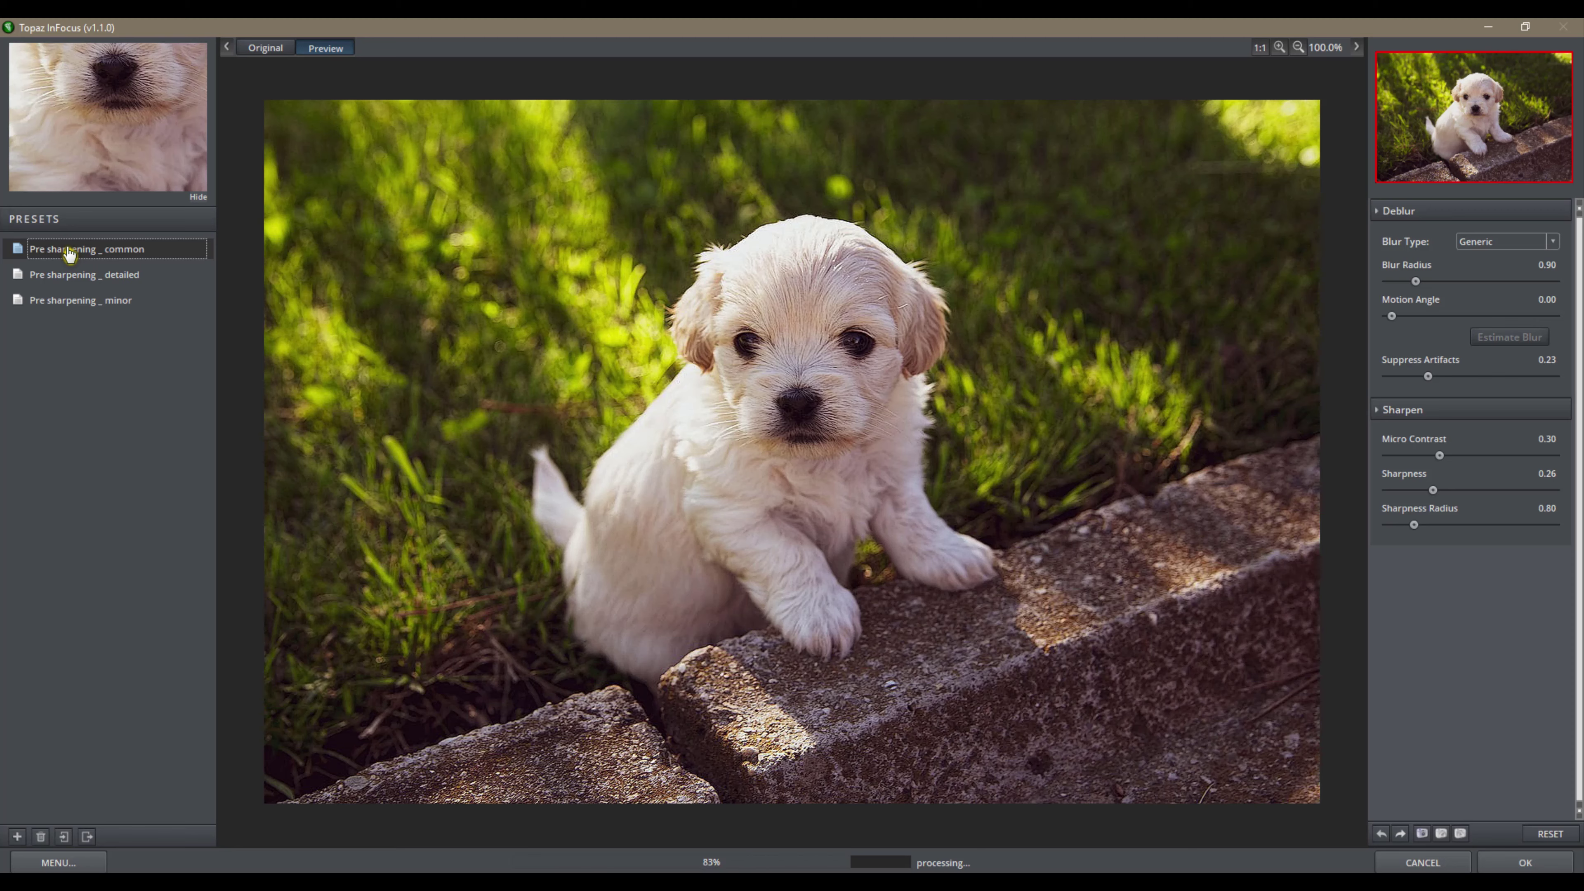
{"action": "left_click", "coordinate": [933, 343]}
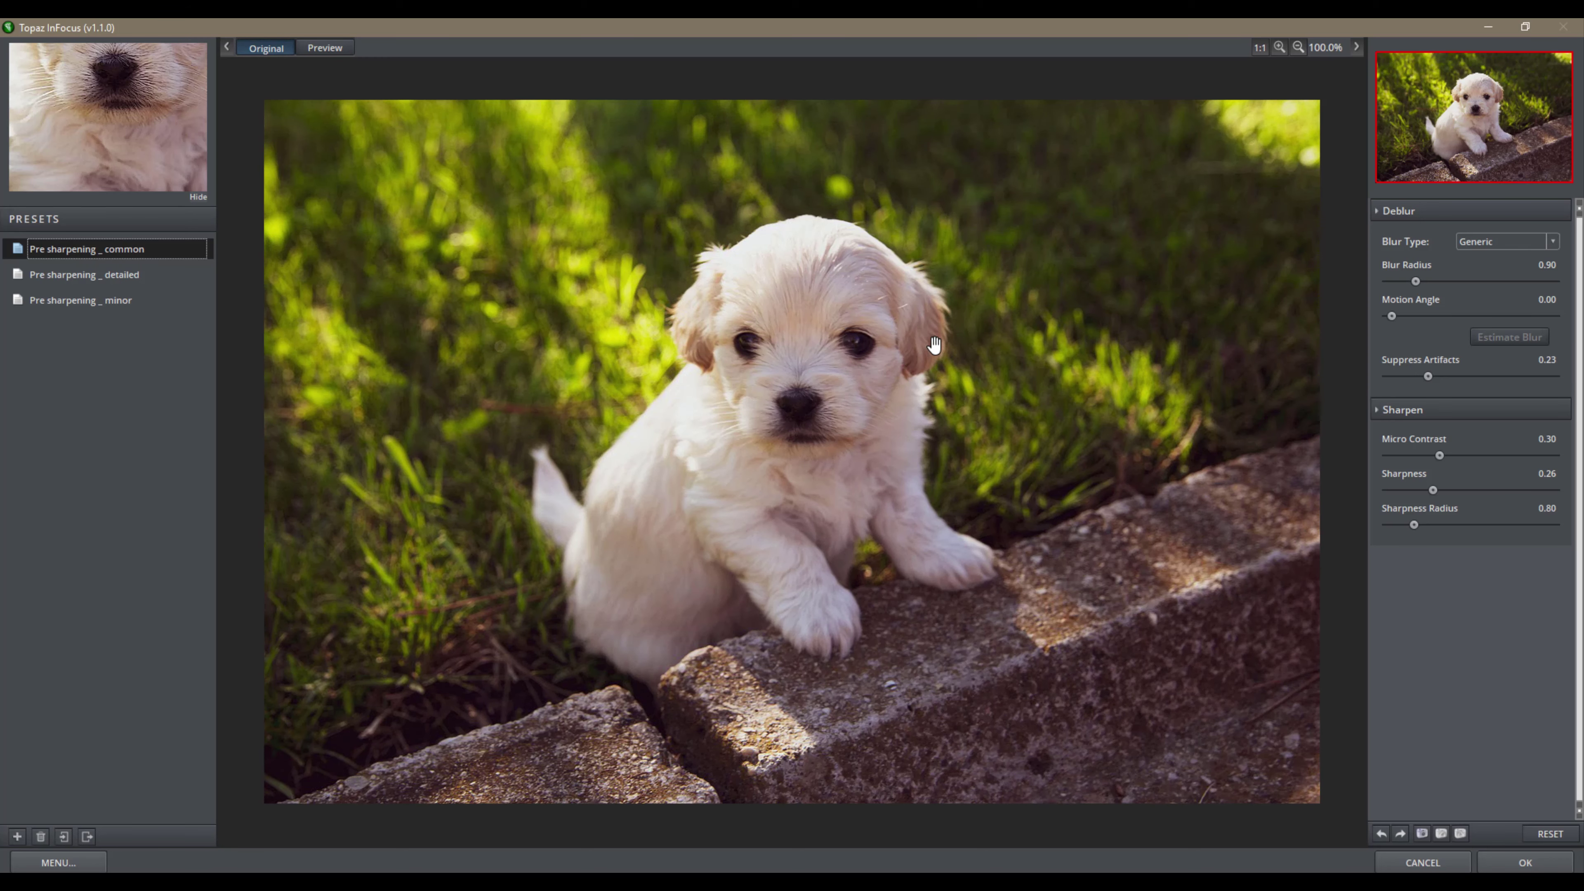
{"action": "left_click", "coordinate": [934, 342]}
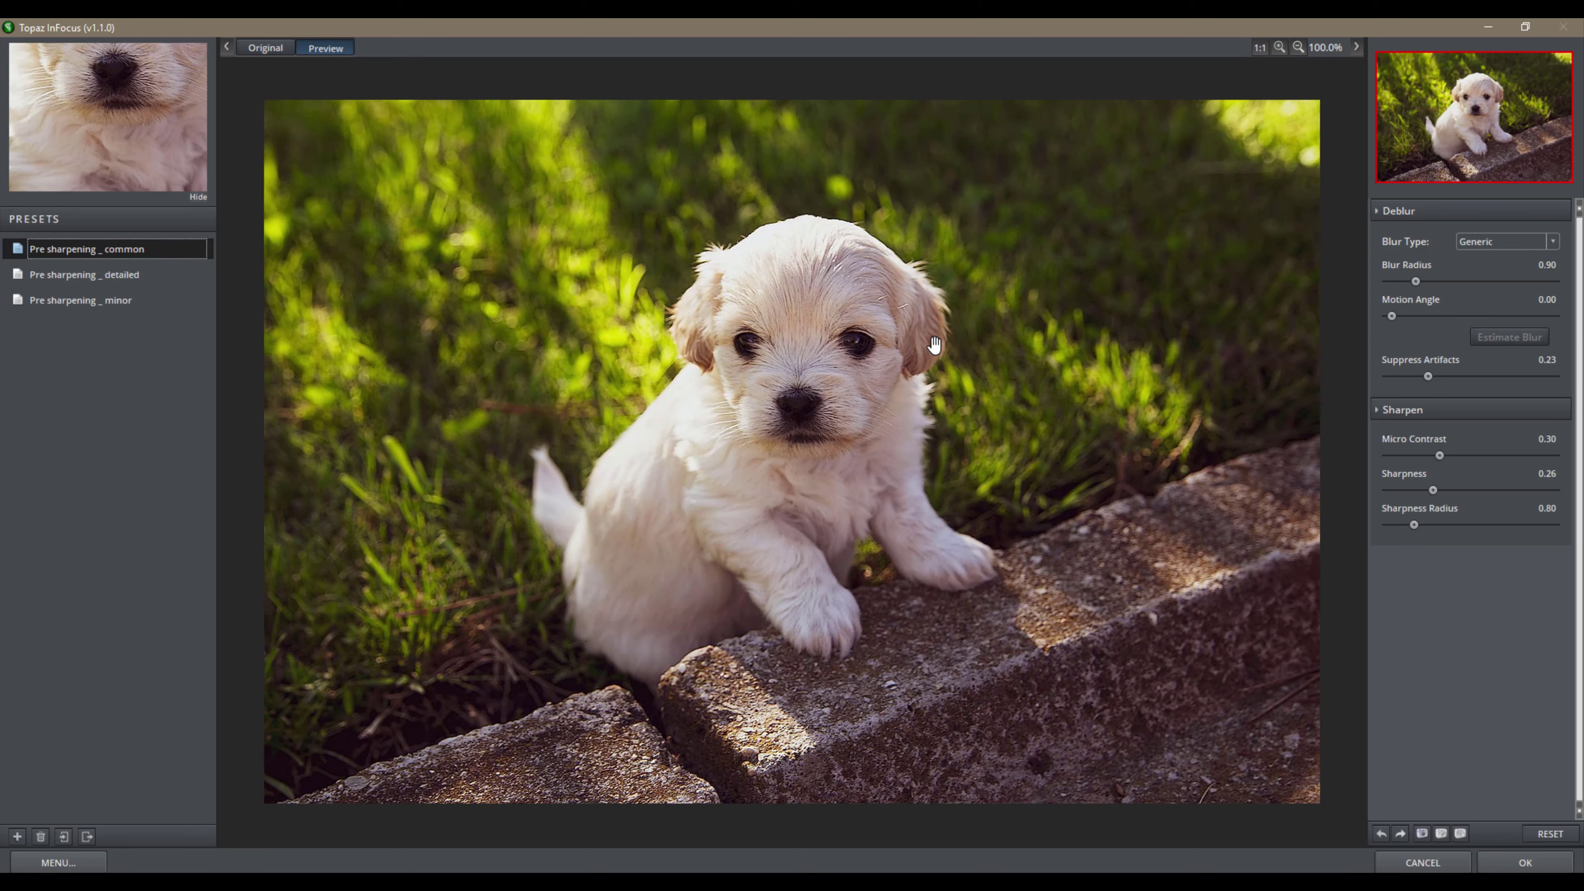
{"action": "left_click", "coordinate": [1277, 55]}
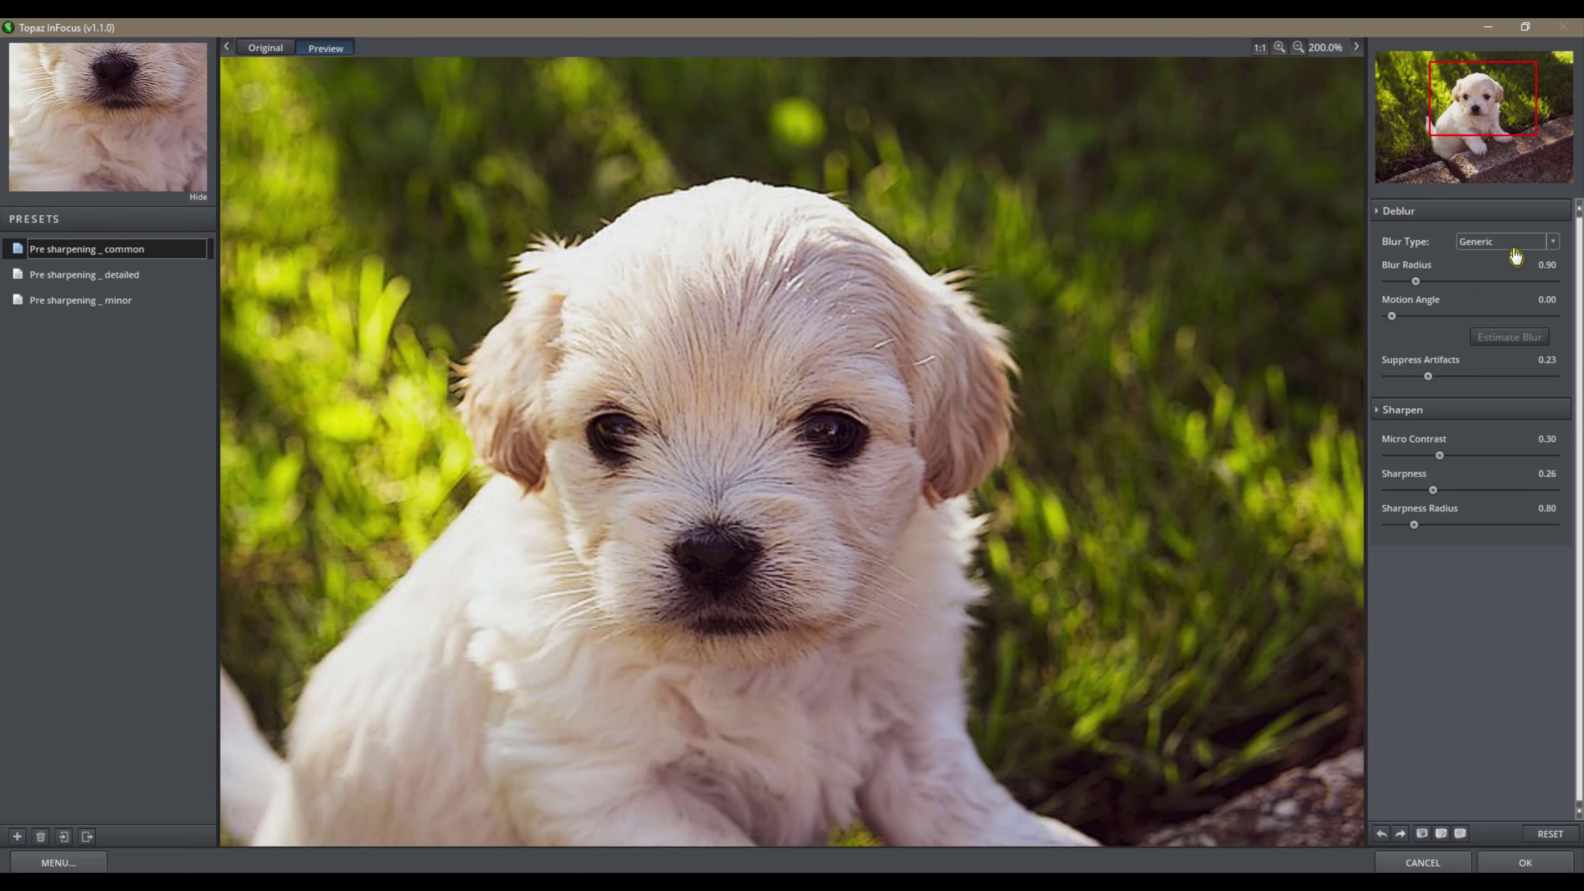
- Use Unknown/Estimate blur with Blur Radius 4 and raised Edge Softness, estimate blur, view at 100%
{"action": "left_click", "coordinate": [1549, 249]}
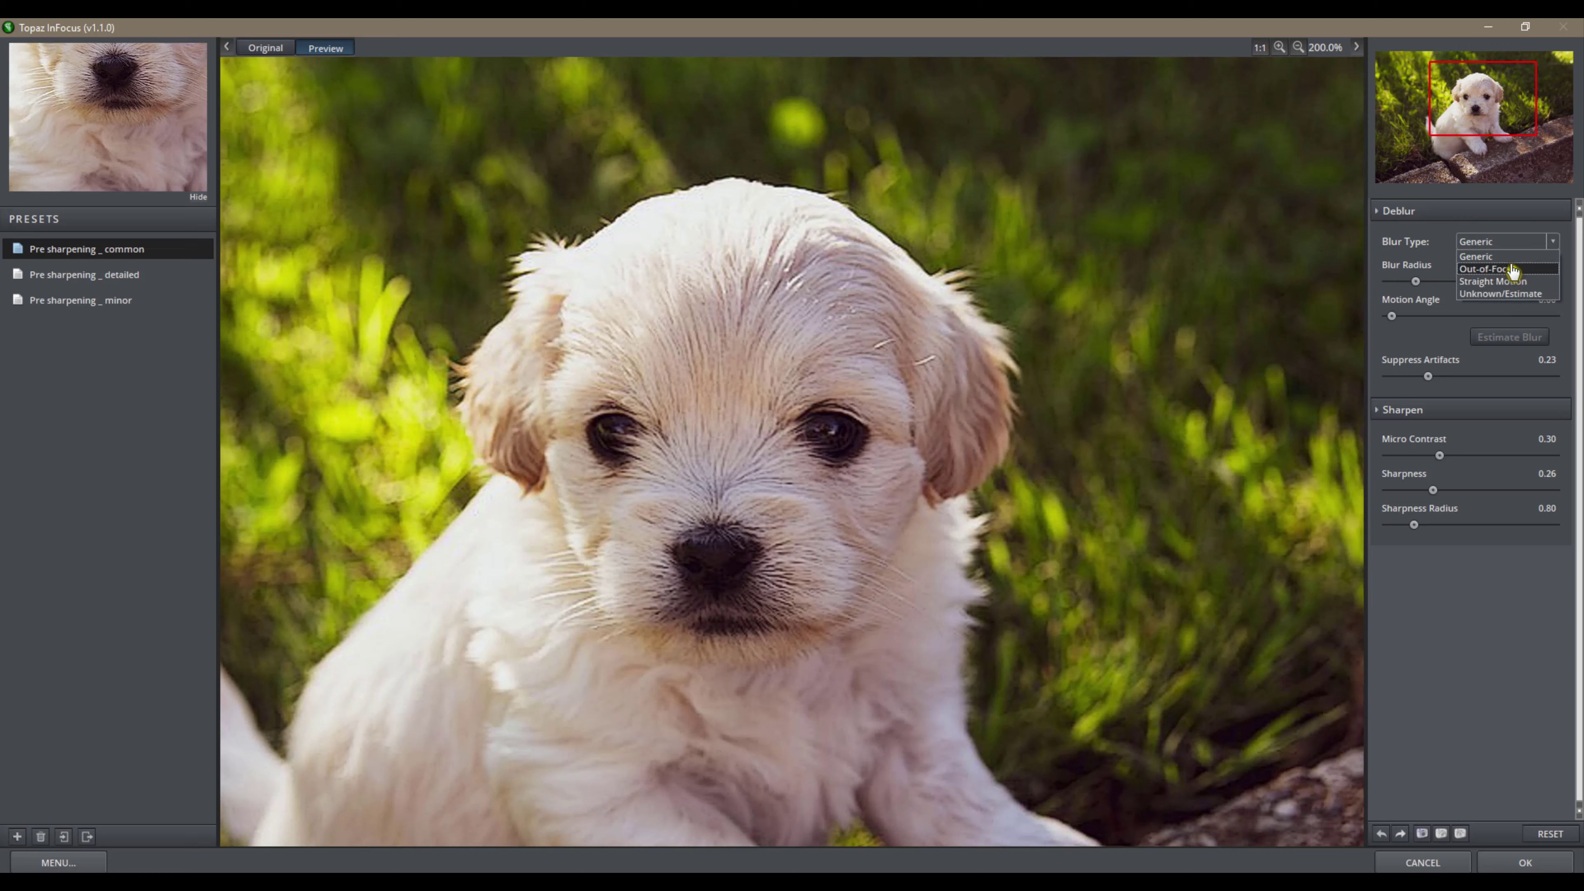
{"action": "left_click", "coordinate": [1515, 260]}
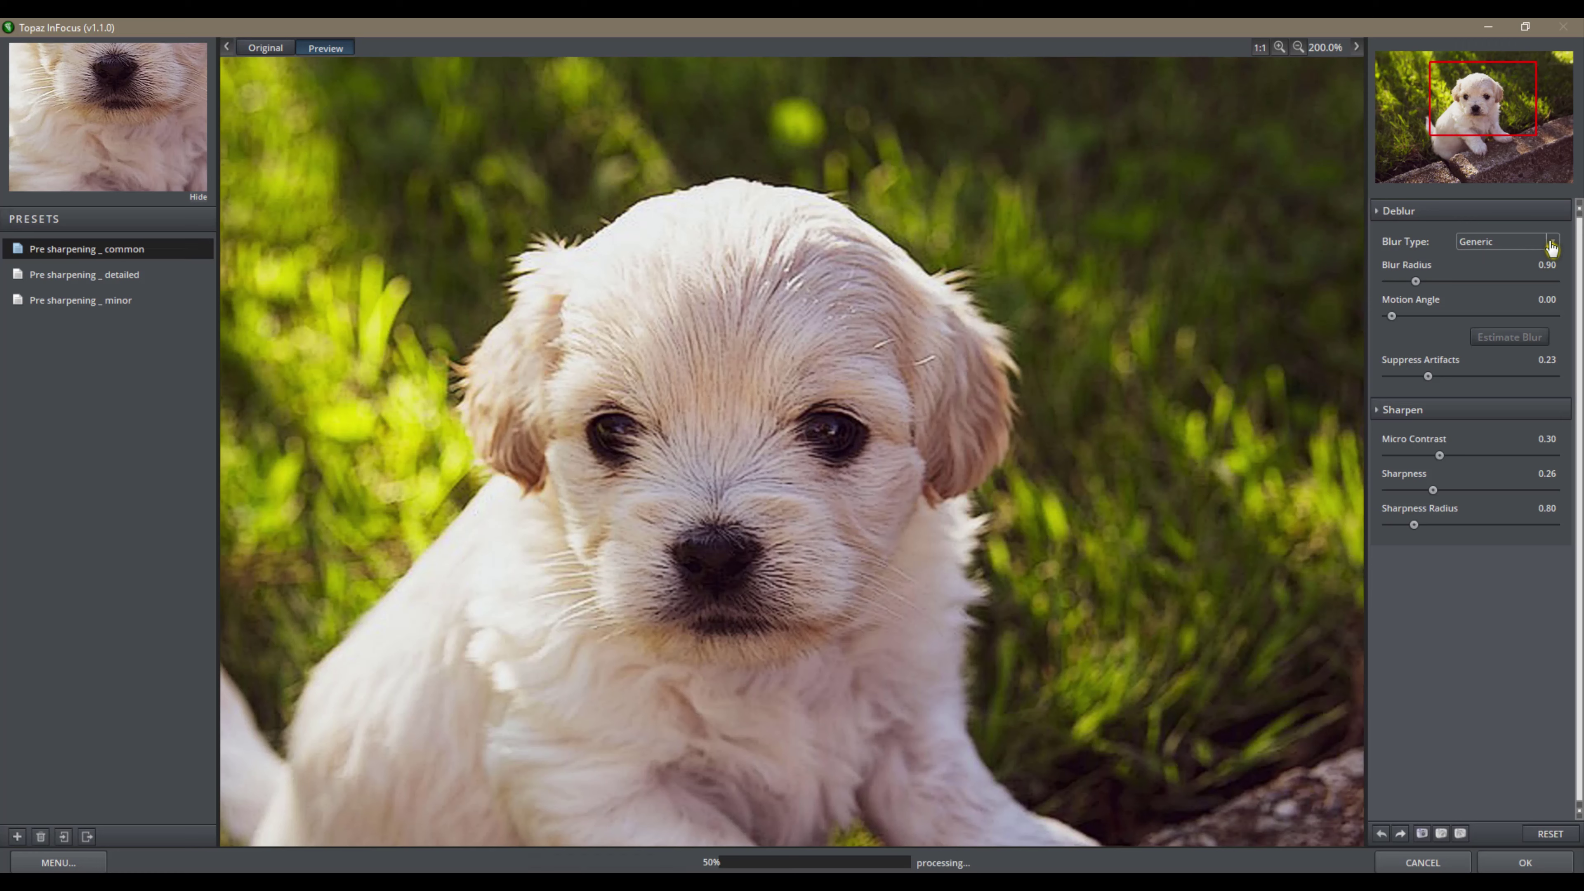
{"action": "left_click", "coordinate": [1550, 248]}
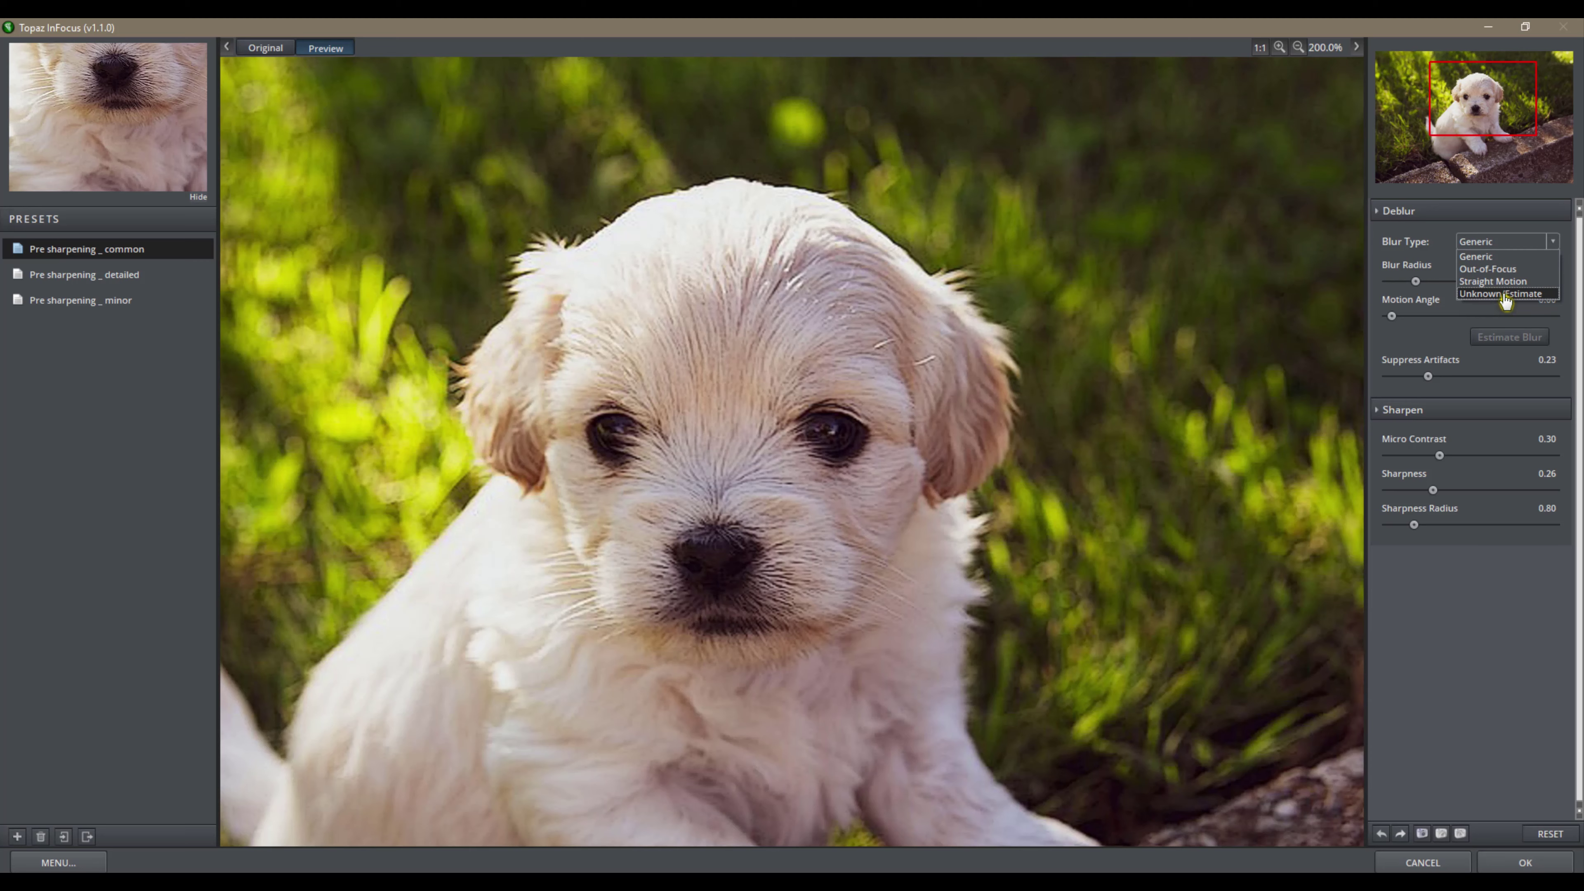
{"action": "left_click", "coordinate": [1505, 294]}
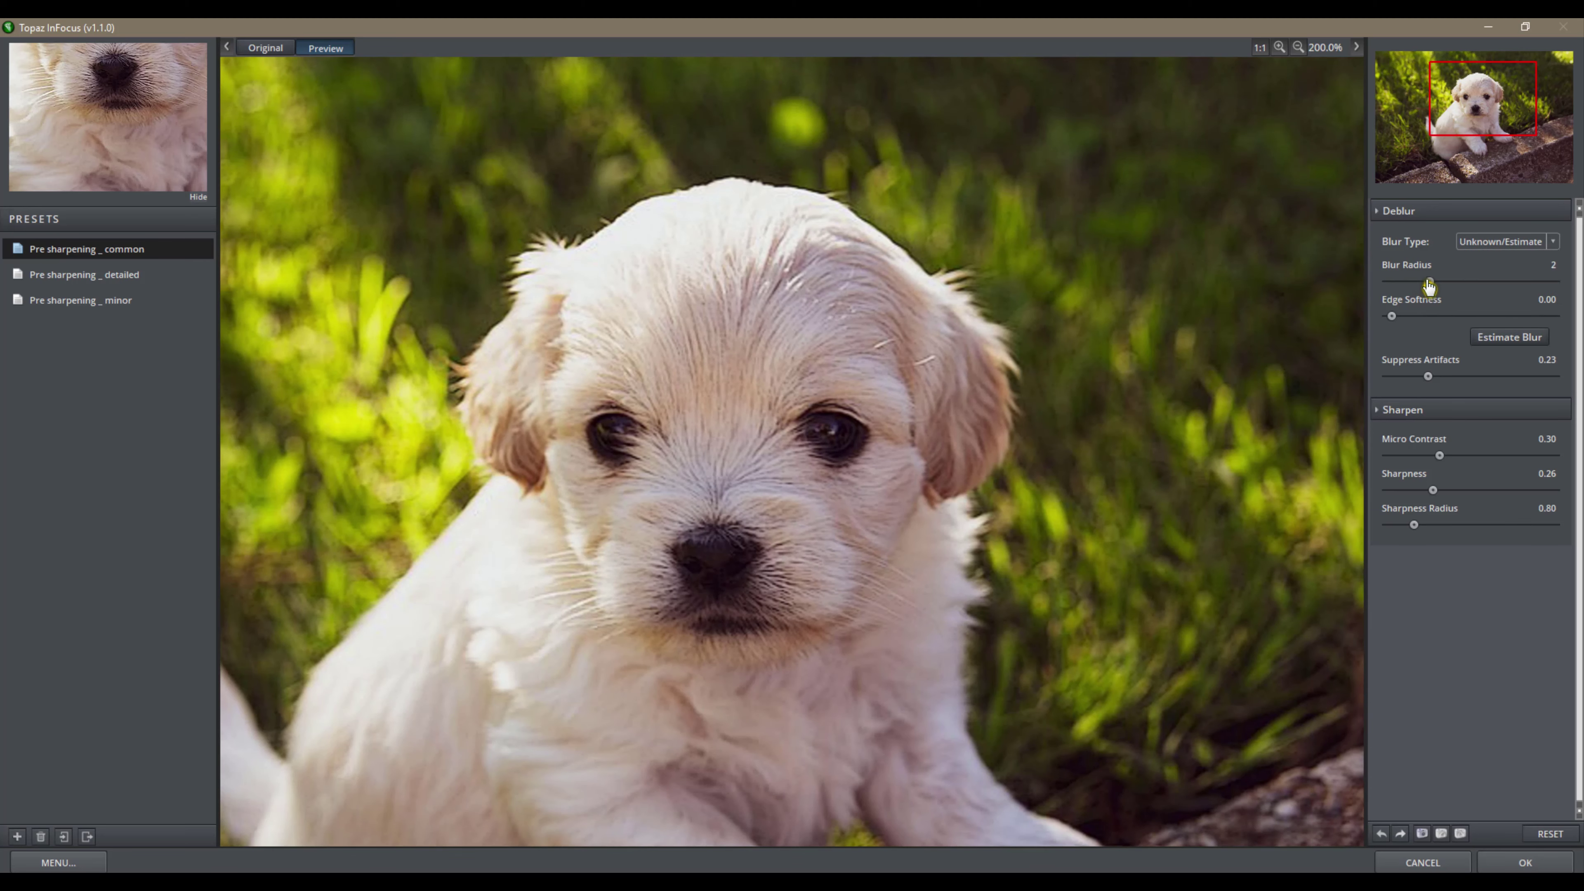
{"action": "mouse_move", "coordinate": [1428, 281]}
{"action": "left_mouse_down"}
{"action": "mouse_move", "coordinate": [1484, 283]}
{"action": "mouse_move", "coordinate": [1461, 282]}
{"action": "left_mouse_up"}
{"action": "left_click_drag", "start_coordinate": [1390, 322], "coordinate": [1411, 321]}
{"action": "left_click", "coordinate": [1509, 342]}
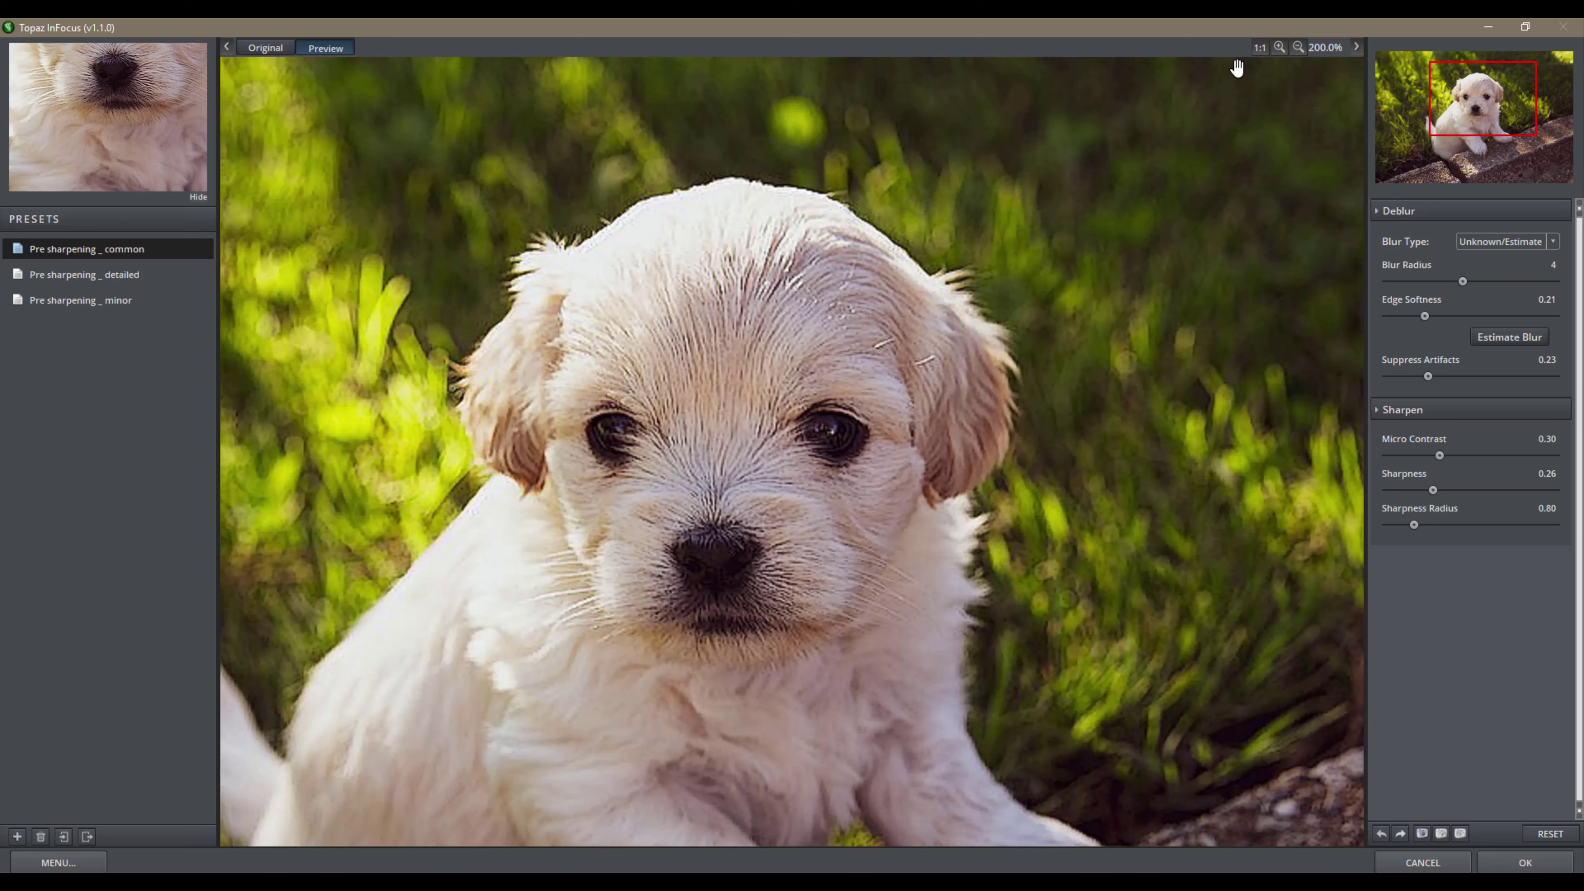
{"action": "left_click", "coordinate": [1298, 47]}
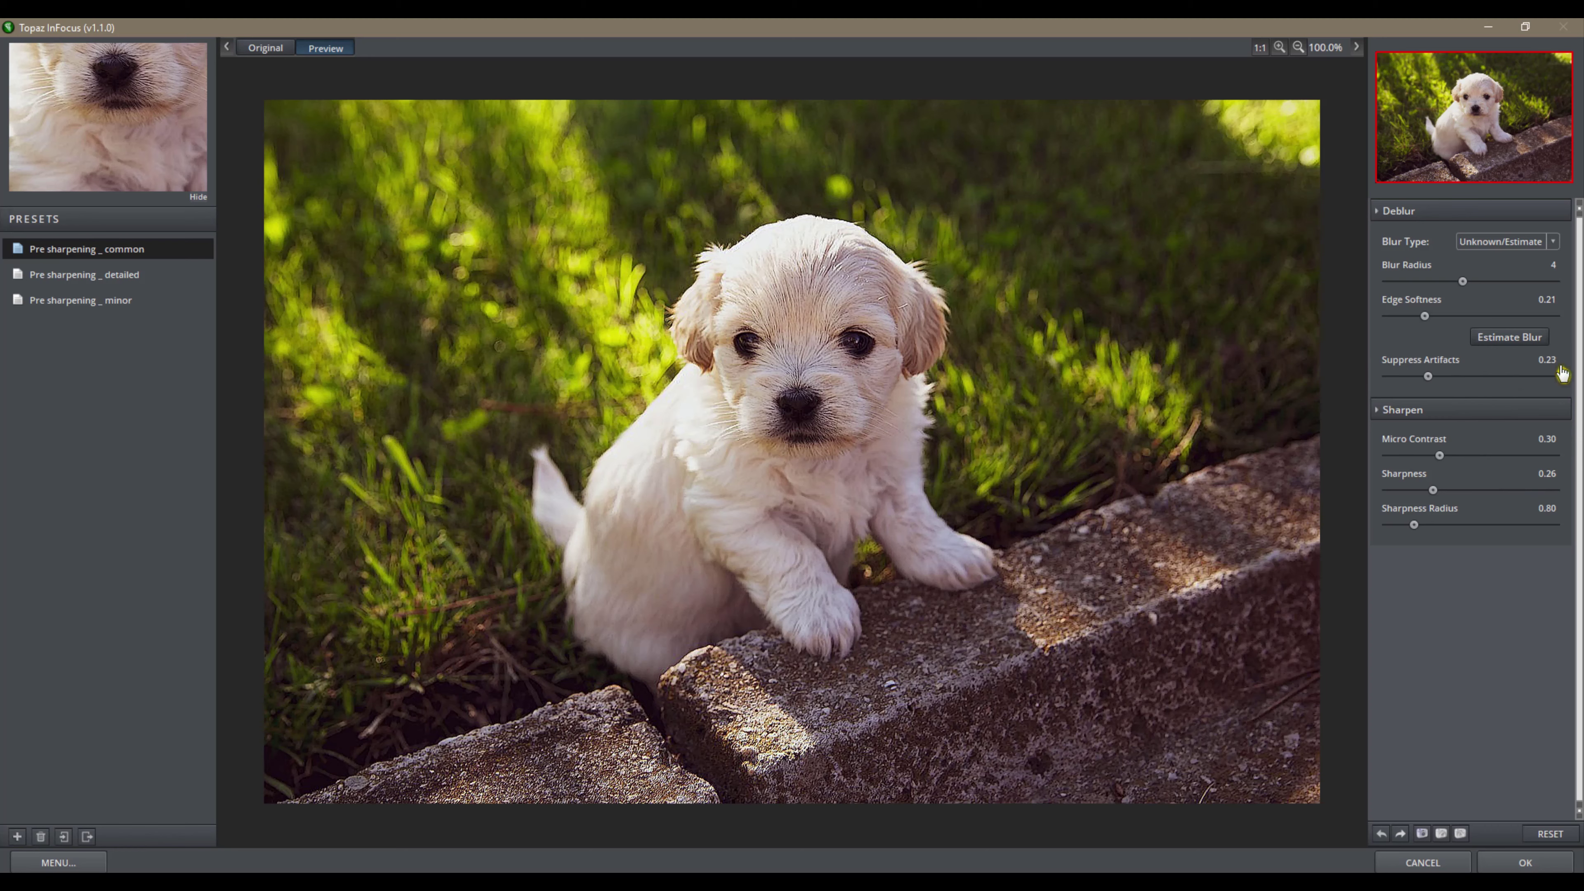
- Lower Suppress Artifacts to 0.15 and Micro Contrast to 0.16, then compare with the original
{"action": "left_click_drag", "start_coordinate": [1431, 380], "coordinate": [1415, 388]}
{"action": "mouse_move", "coordinate": [1439, 455]}
{"action": "left_mouse_down"}
{"action": "mouse_move", "coordinate": [1417, 455]}
{"action": "mouse_move", "coordinate": [1421, 490]}
{"action": "mouse_move", "coordinate": [1462, 526]}
{"action": "left_mouse_up"}
{"action": "left_click", "coordinate": [1090, 353]}
- Set Sharpness Radius to 0.69, Sharpness to 0.16 and Micro Contrast to 0.10
{"action": "mouse_move", "coordinate": [1464, 525]}
{"action": "left_mouse_down"}
{"action": "mouse_move", "coordinate": [1401, 525]}
{"action": "mouse_move", "coordinate": [1406, 467]}
{"action": "left_mouse_up"}
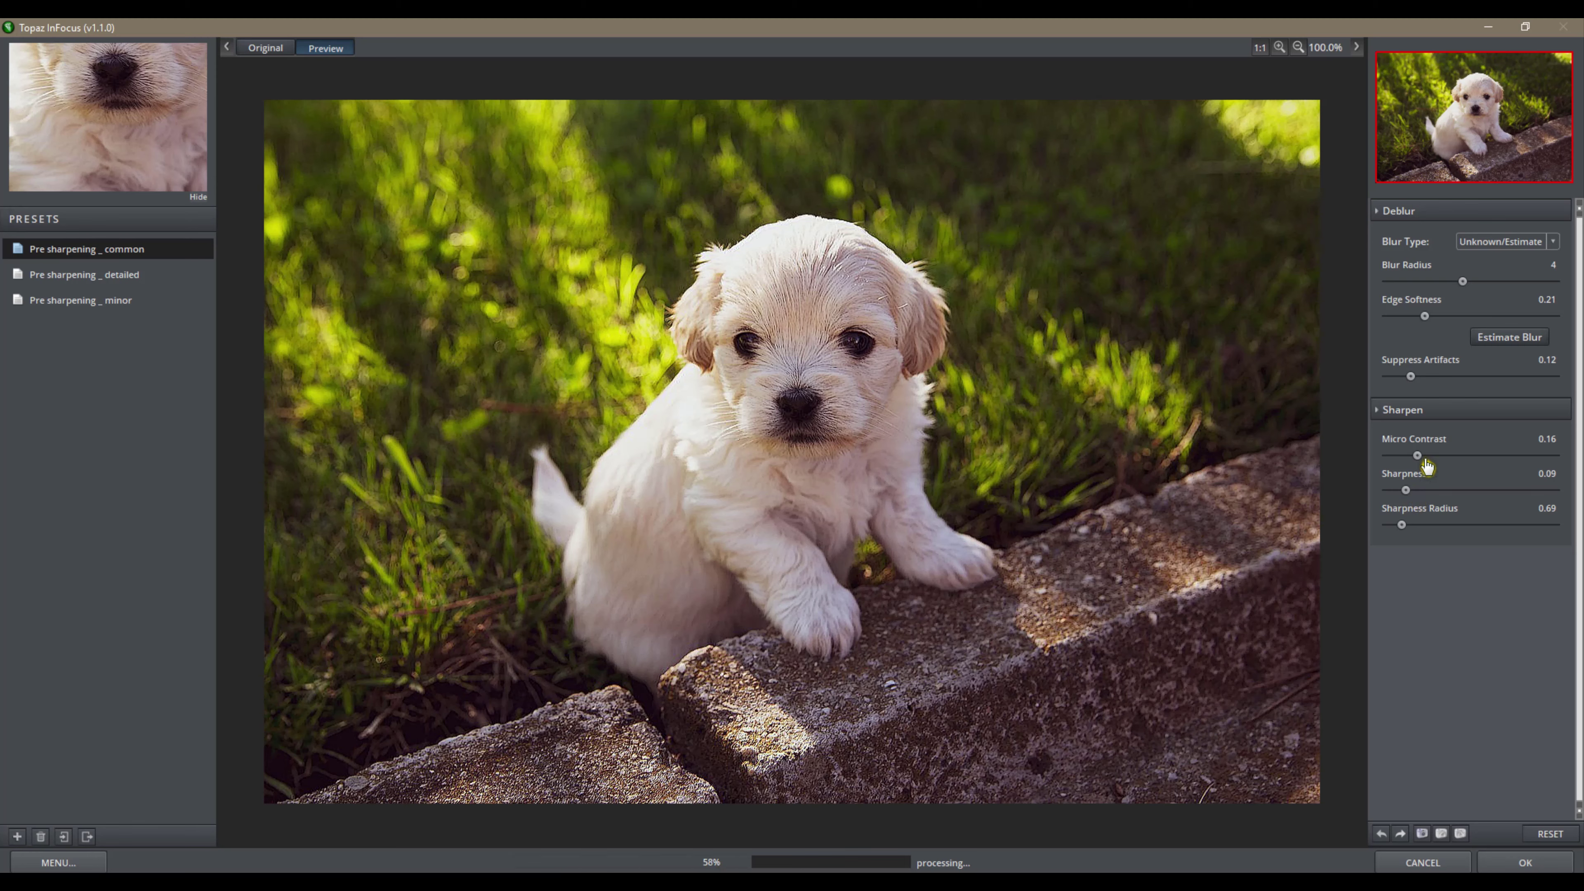
{"action": "left_click", "coordinate": [1415, 466]}
{"action": "left_click", "coordinate": [1407, 457]}
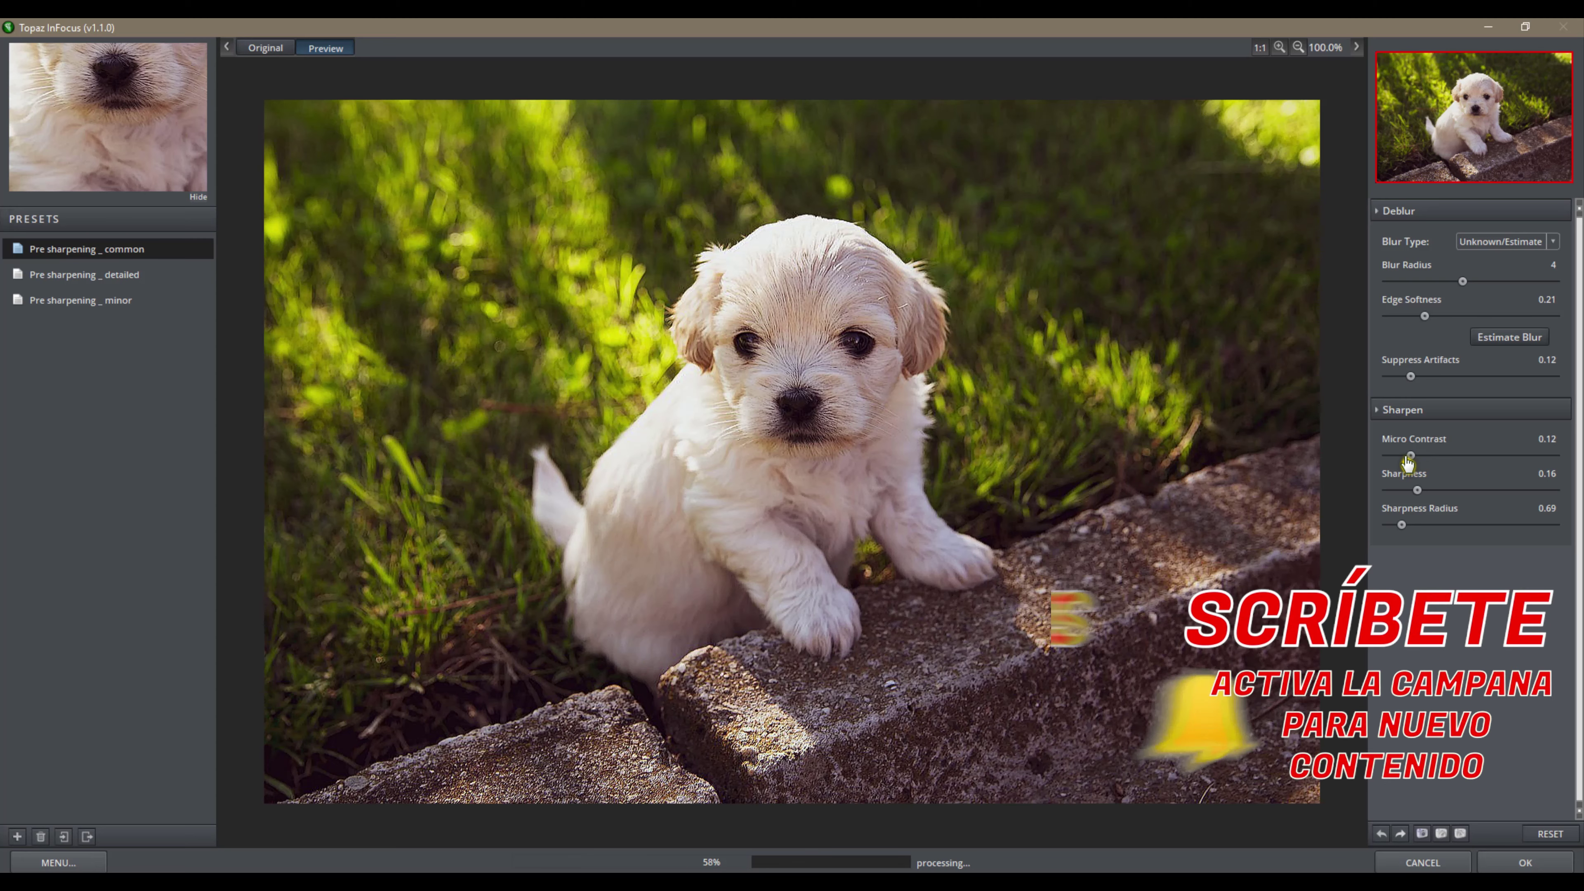
{"action": "scroll", "coordinate": [1407, 462], "scroll_direction": "up", "scroll_amount": 1}
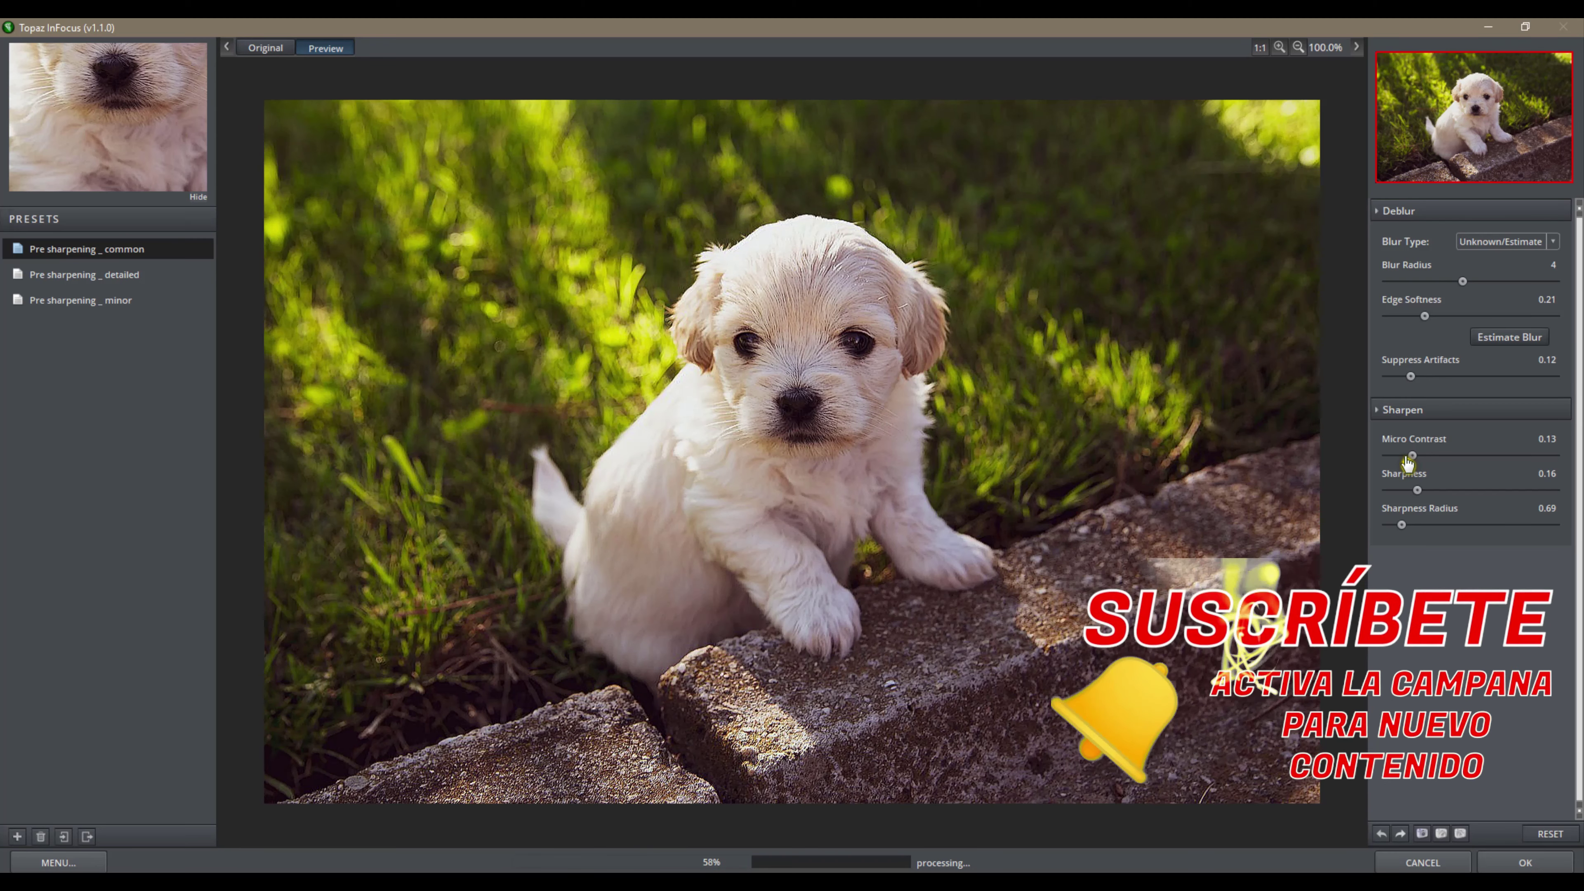
{"action": "left_click", "coordinate": [1408, 461]}
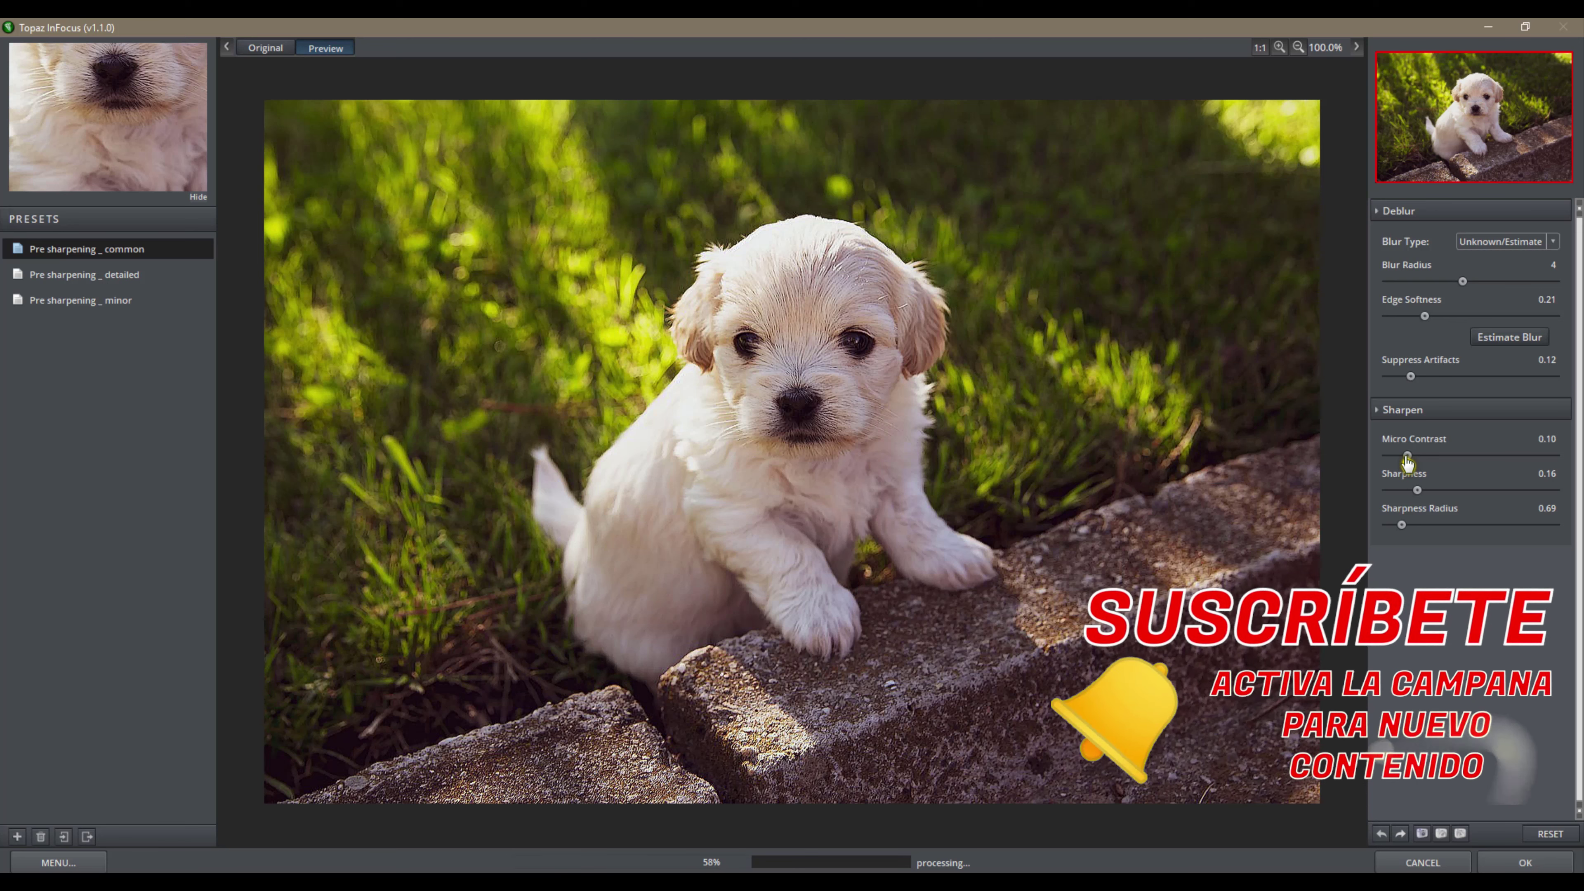